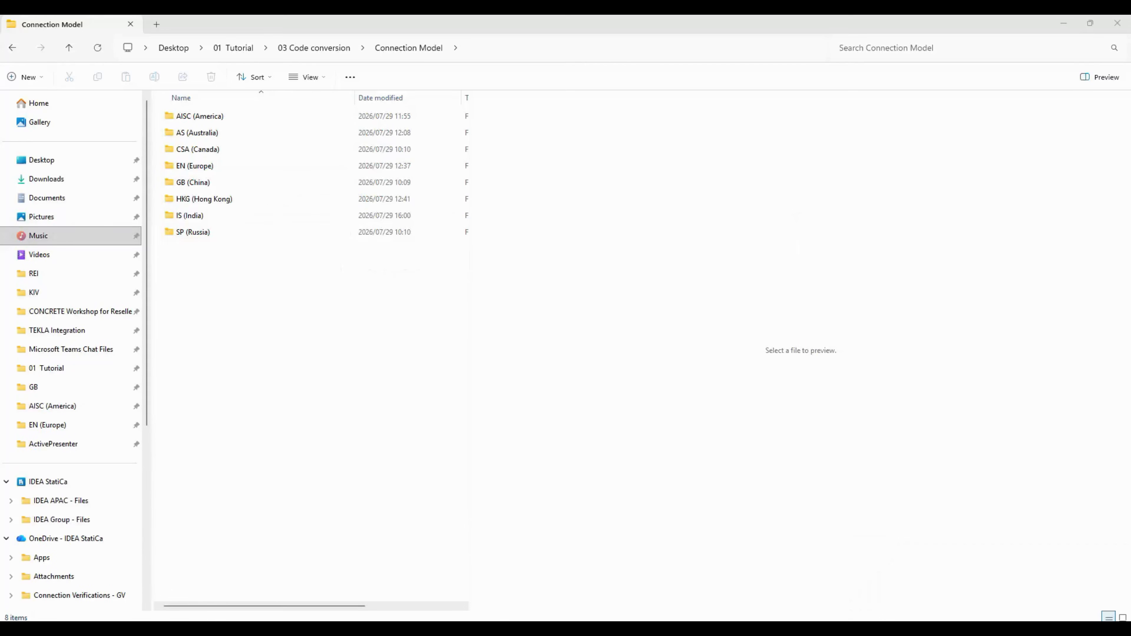
- Browse the code folders inside Connection Model to review the saved connection files for each design code
double_click(201, 215)
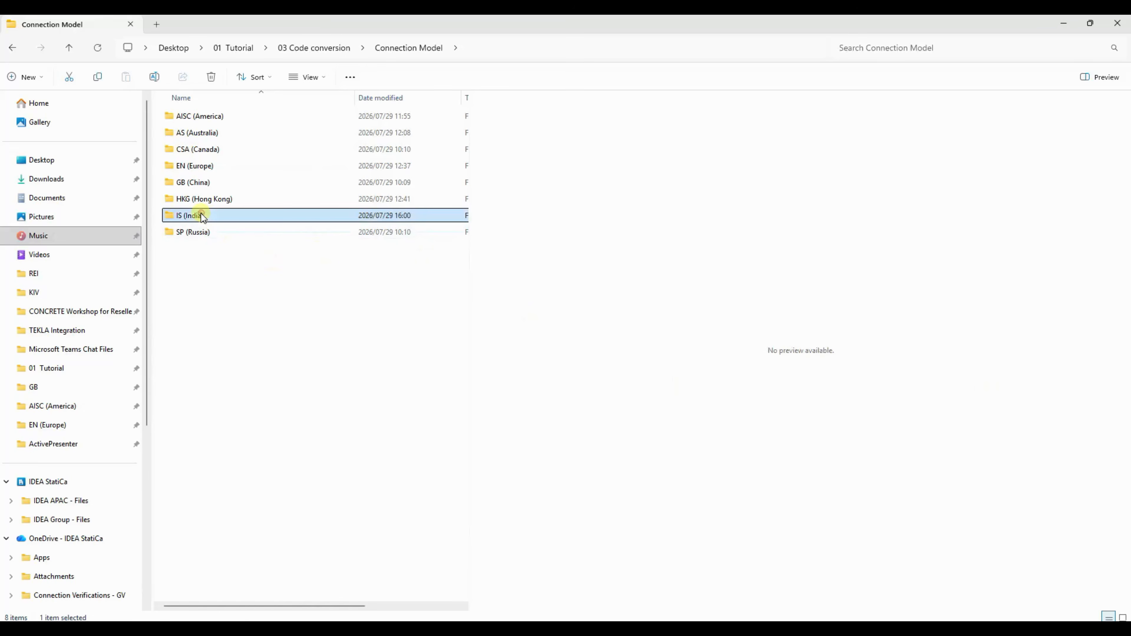
click(13, 48)
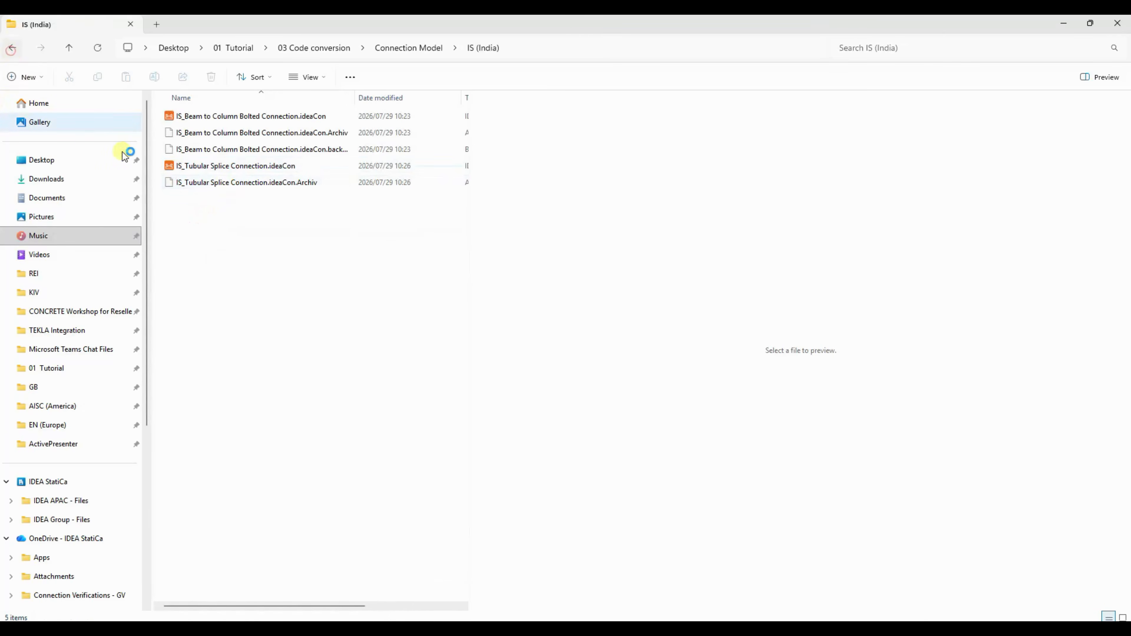
double_click(189, 116)
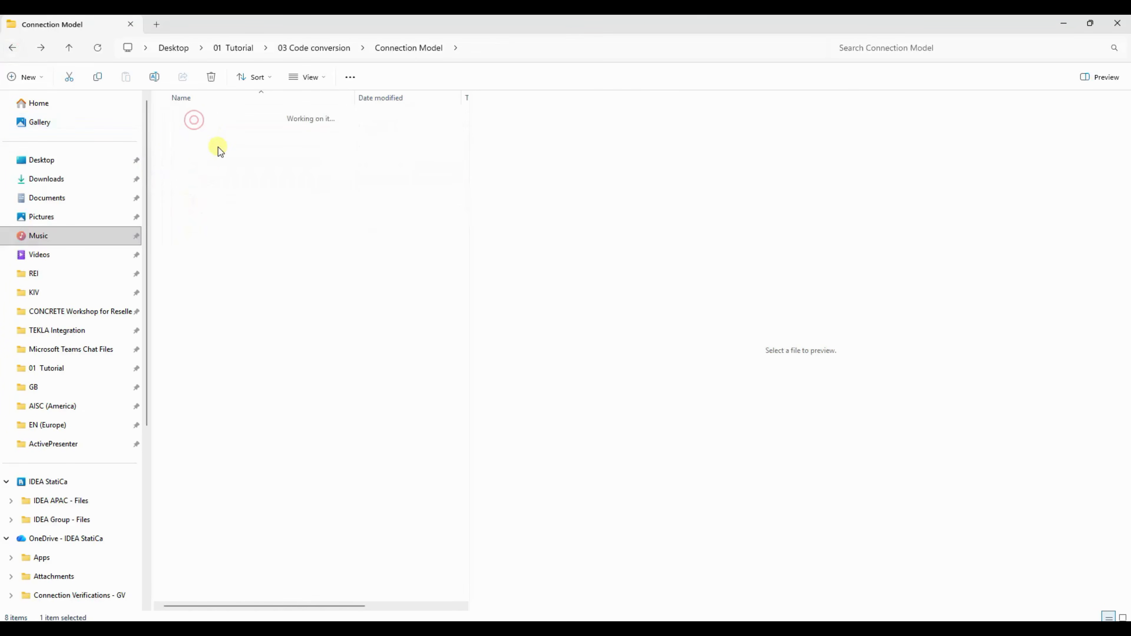
click(13, 47)
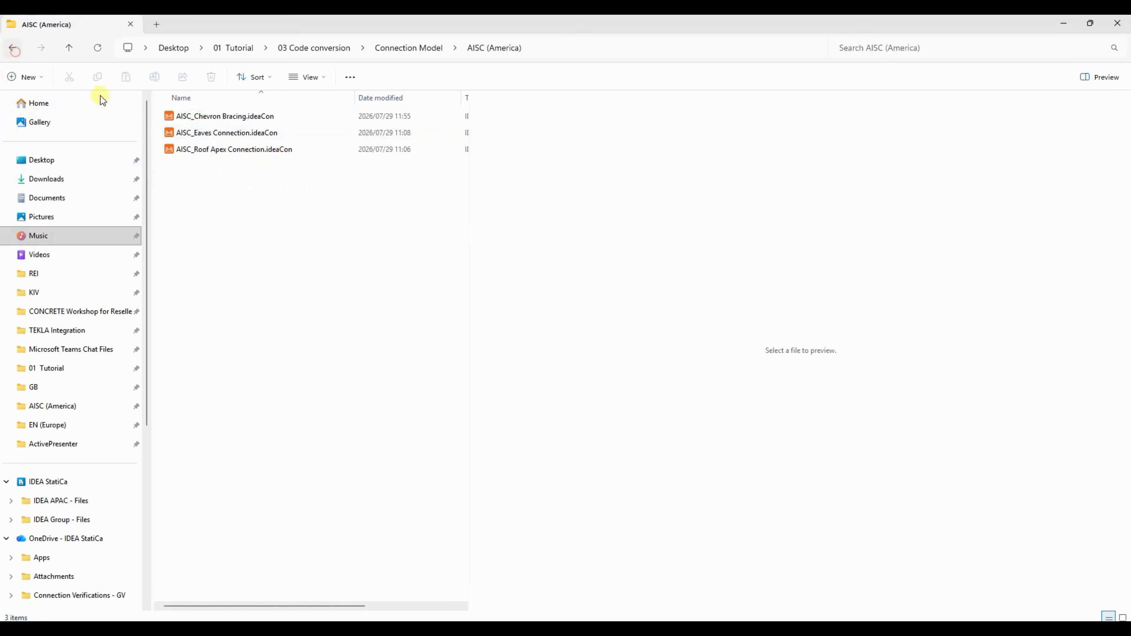
double_click(198, 135)
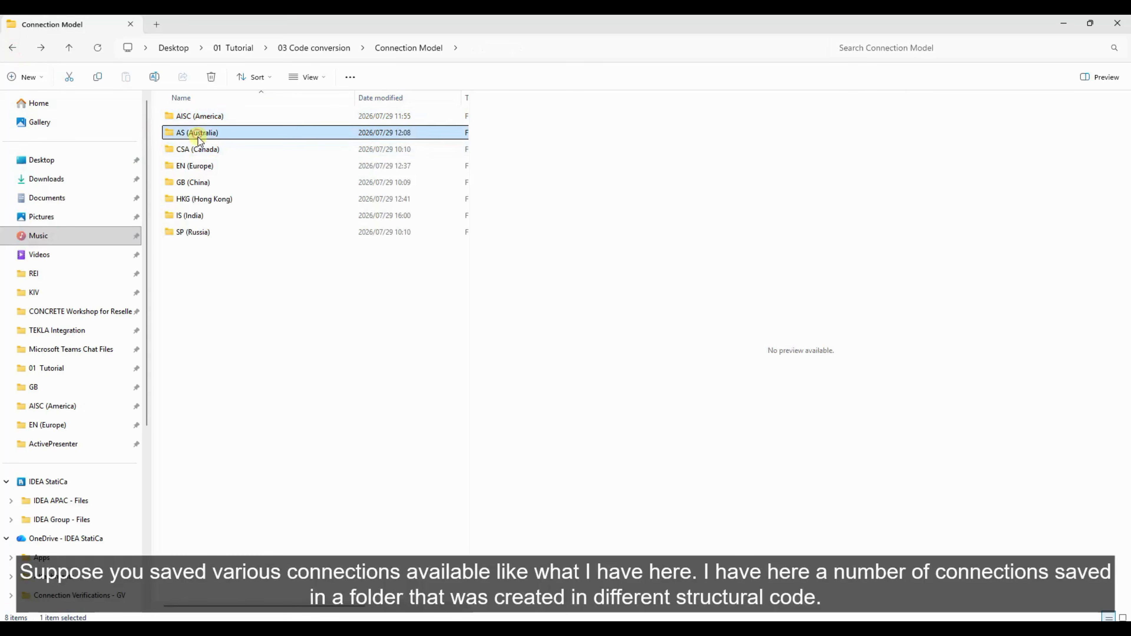
click(11, 48)
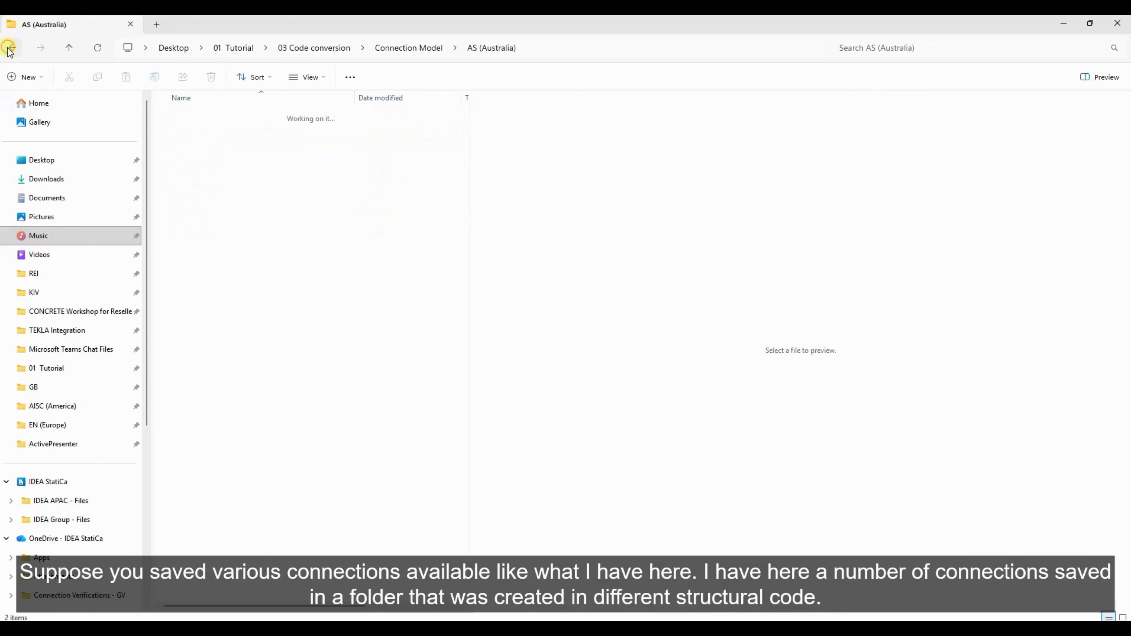
double_click(192, 166)
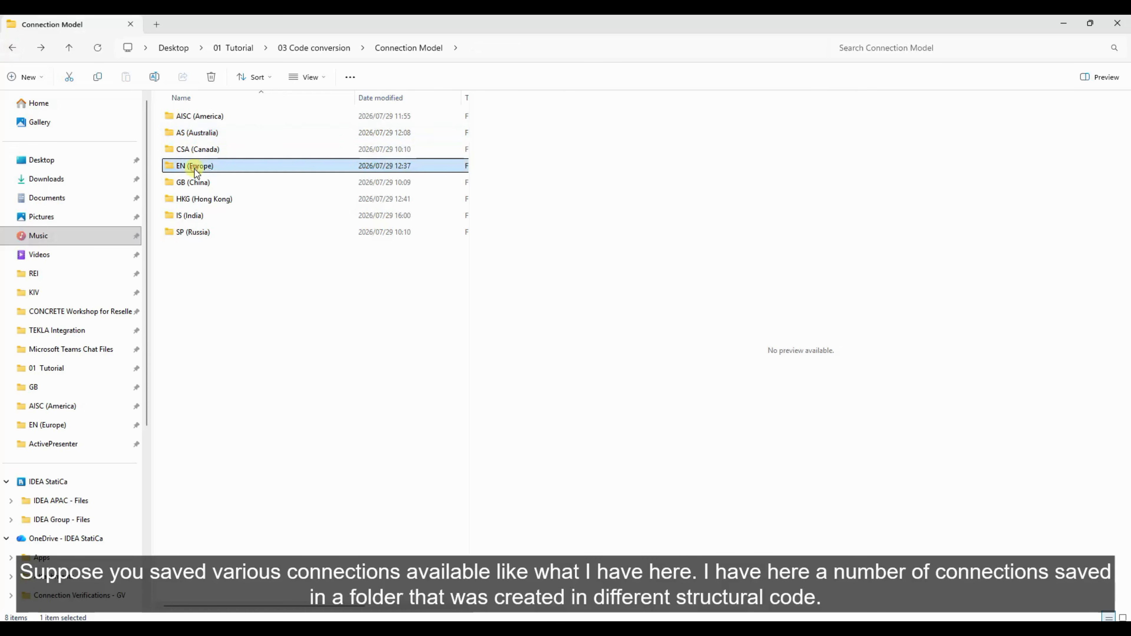
click(11, 48)
- Open IS_Beam to Column Bolted Connection.ideaCon from the IS (India) folder and inspect its project design code
click(205, 214)
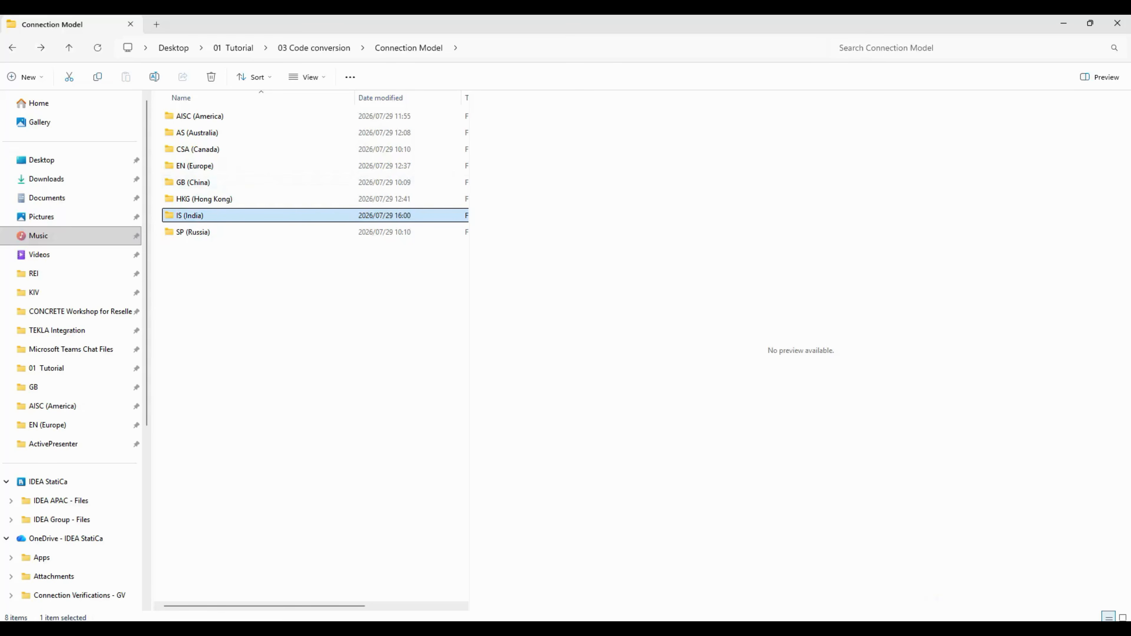
double_click(192, 216)
click(220, 117)
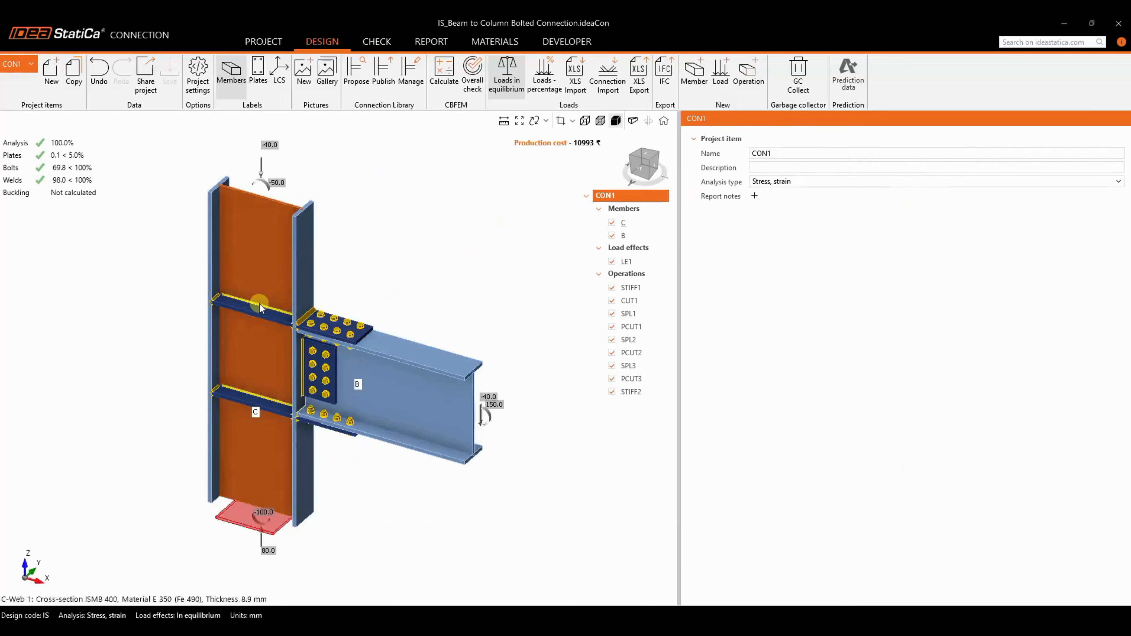
scroll(385, 296, down, 2)
scroll(313, 284, up, 2)
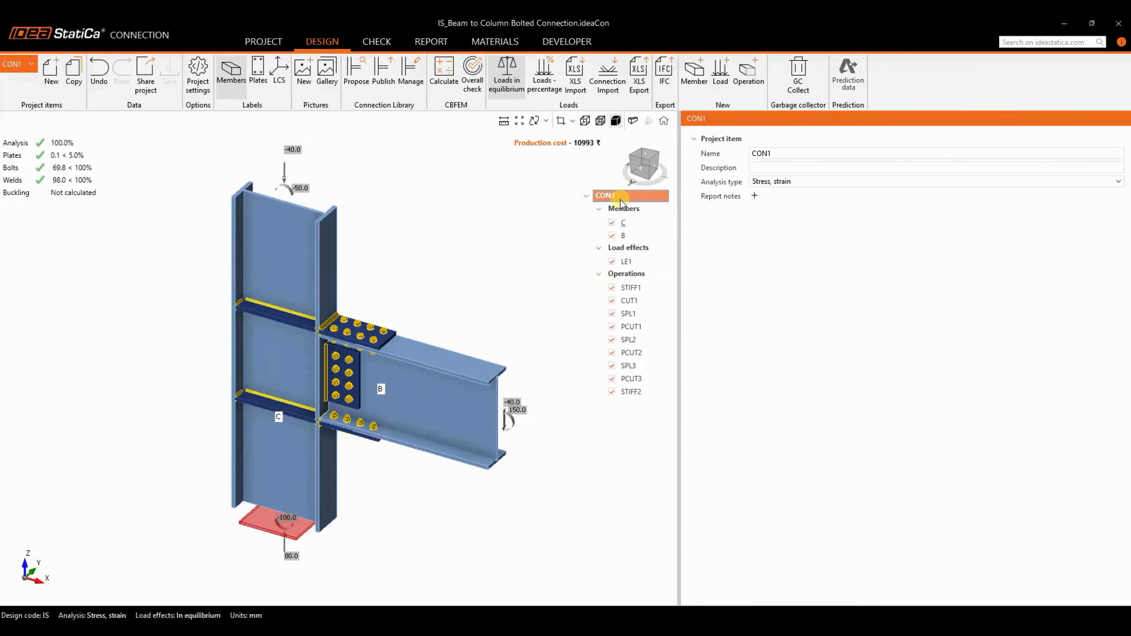
click(270, 42)
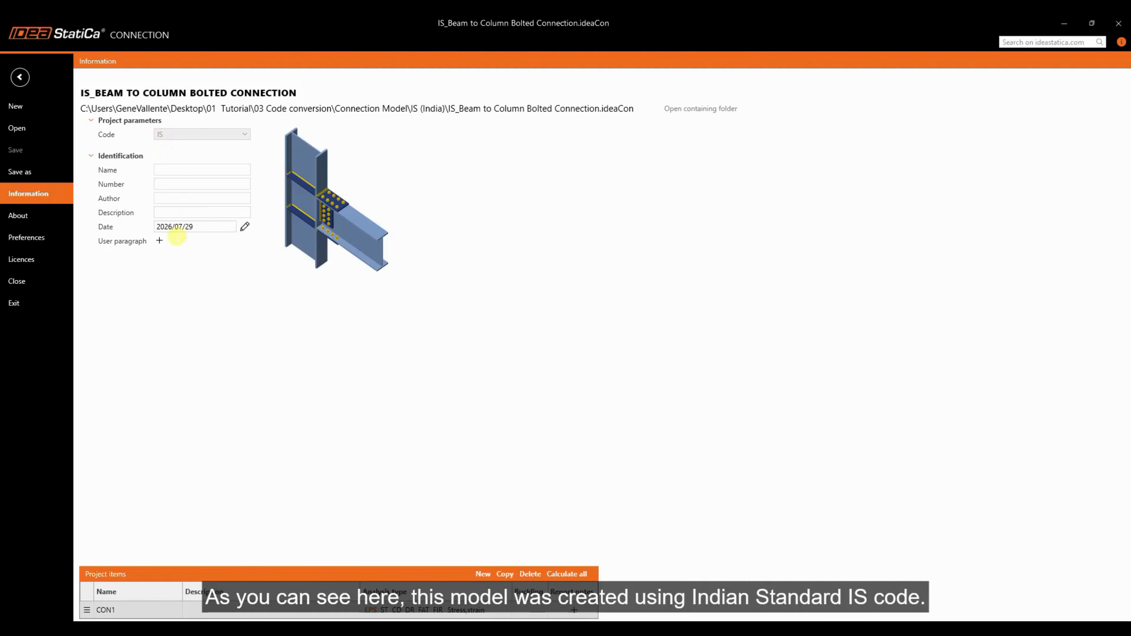
click(27, 80)
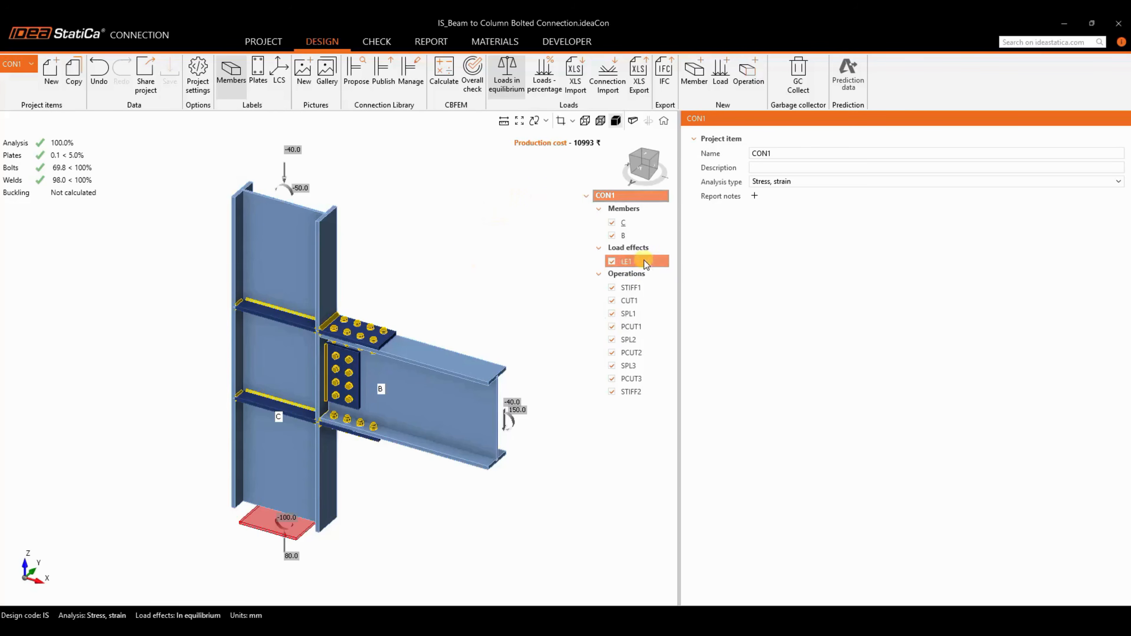
scroll(510, 253, down, 2)
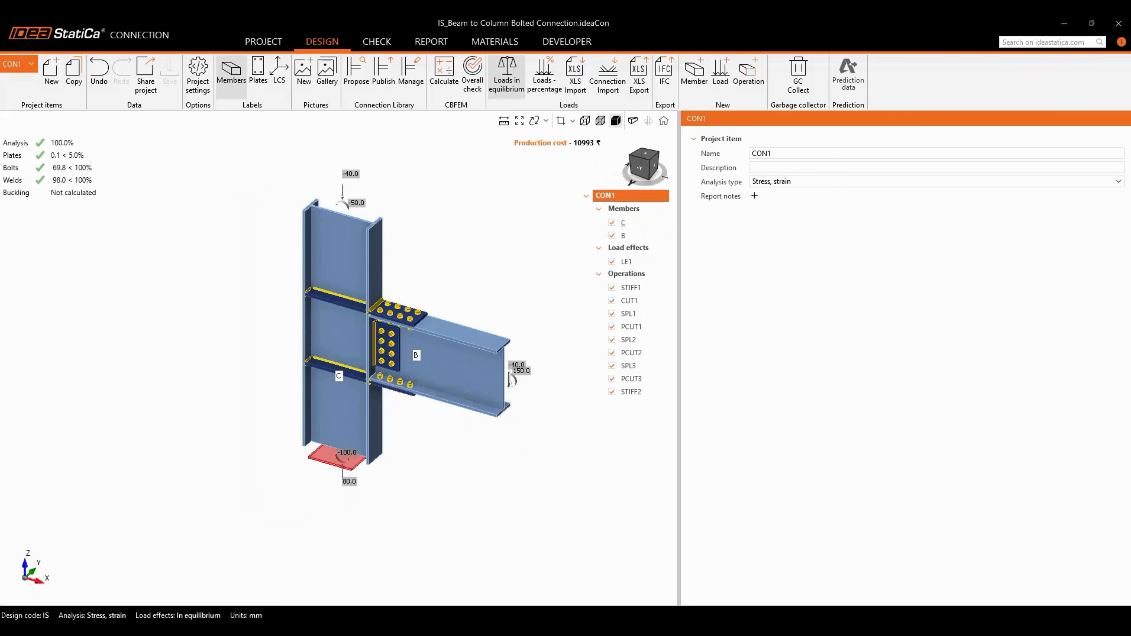
- Launch ConversionBulkTool.exe from the ConversionBulkTool folder under 03 Code conversion
drag(843, 30, 1129, 192)
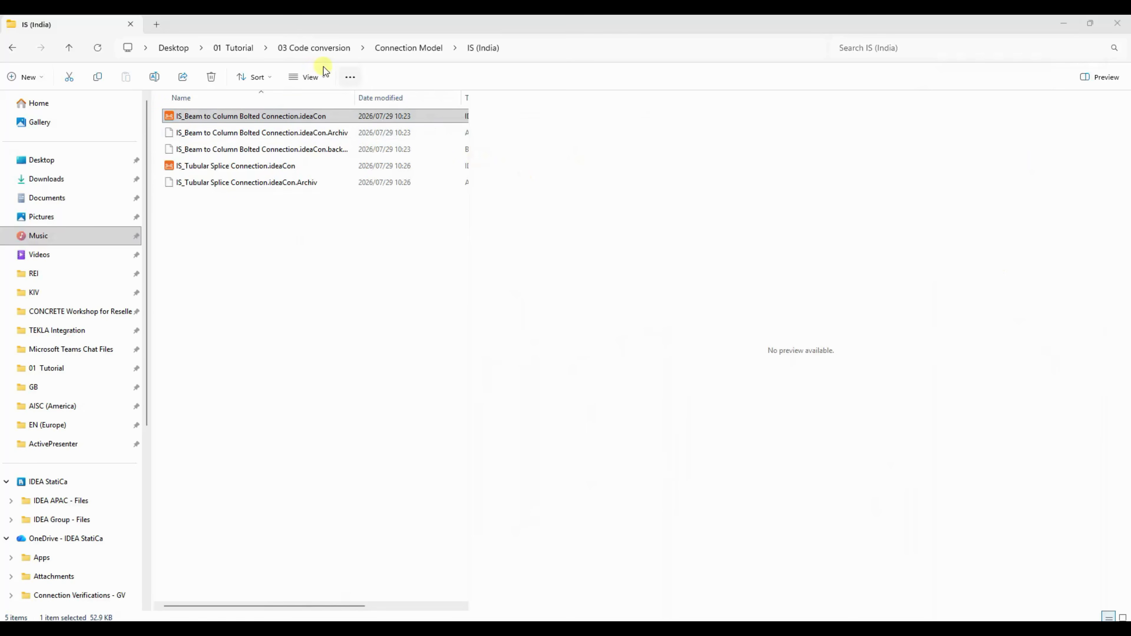
click(300, 43)
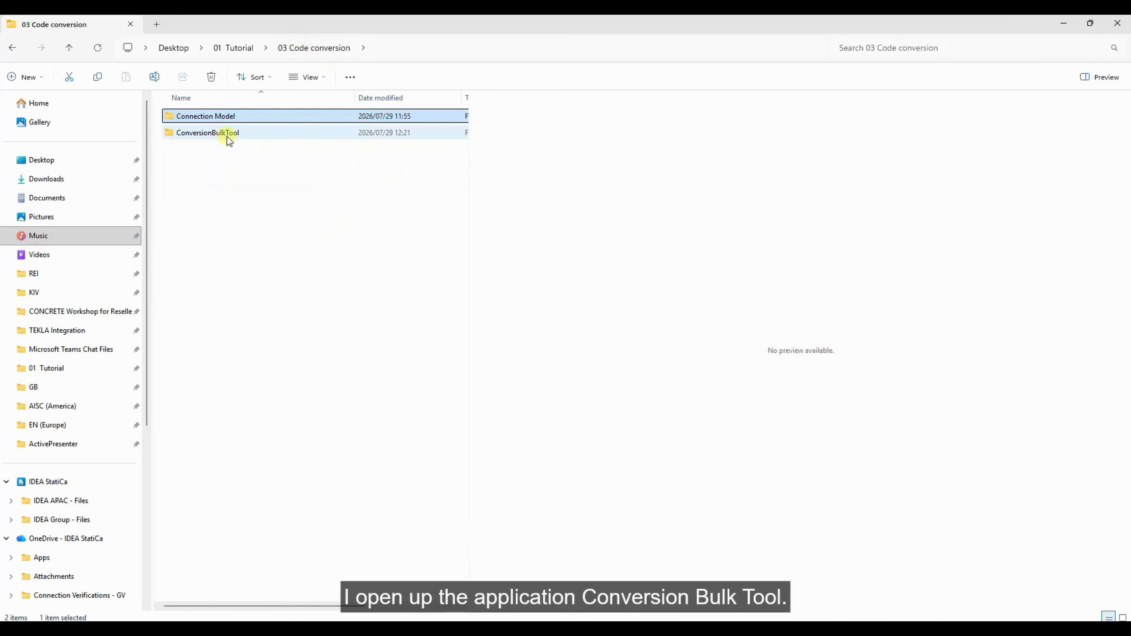
click(218, 135)
double_click(218, 135)
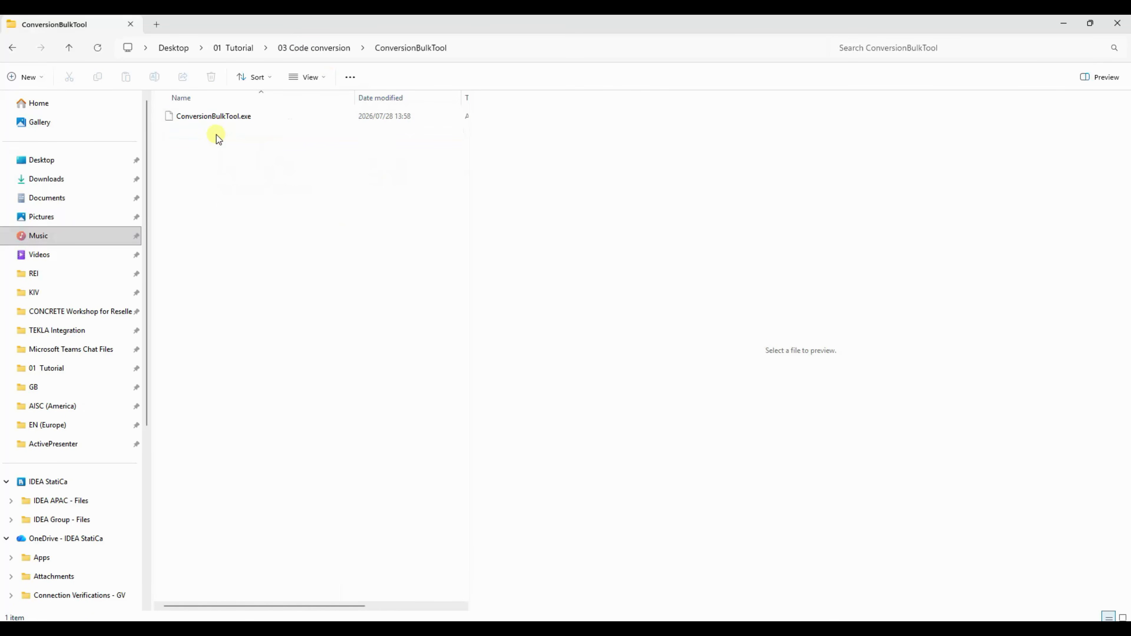
click(235, 121)
right_click(235, 121)
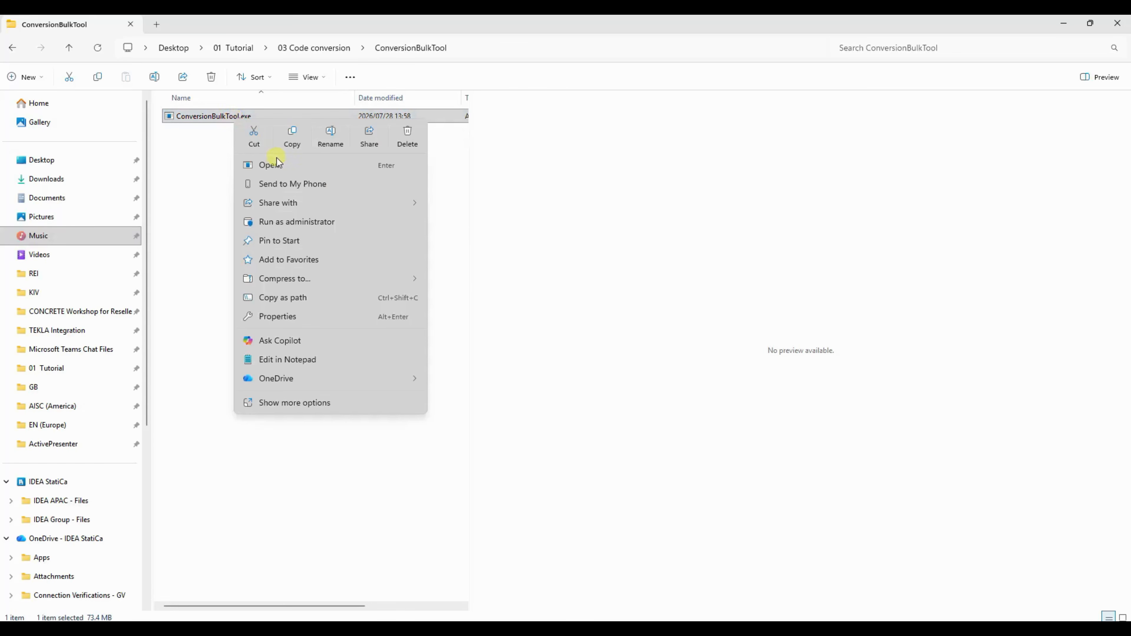
click(273, 167)
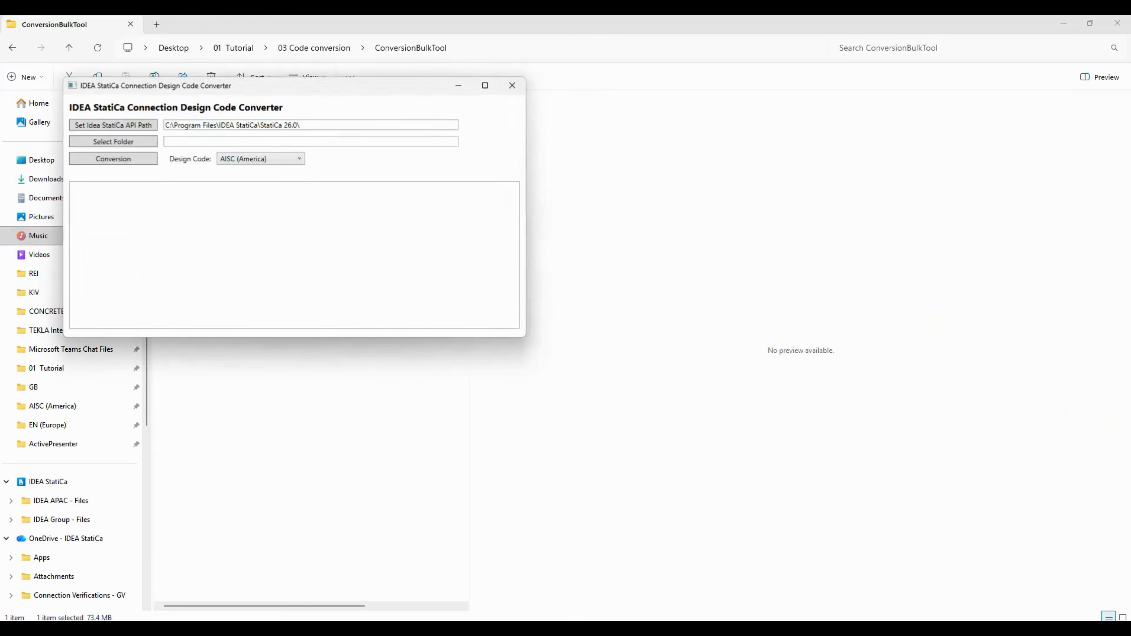
- Set the converter's source folder to the IS (India) folder under Connection Model
drag(358, 95, 681, 196)
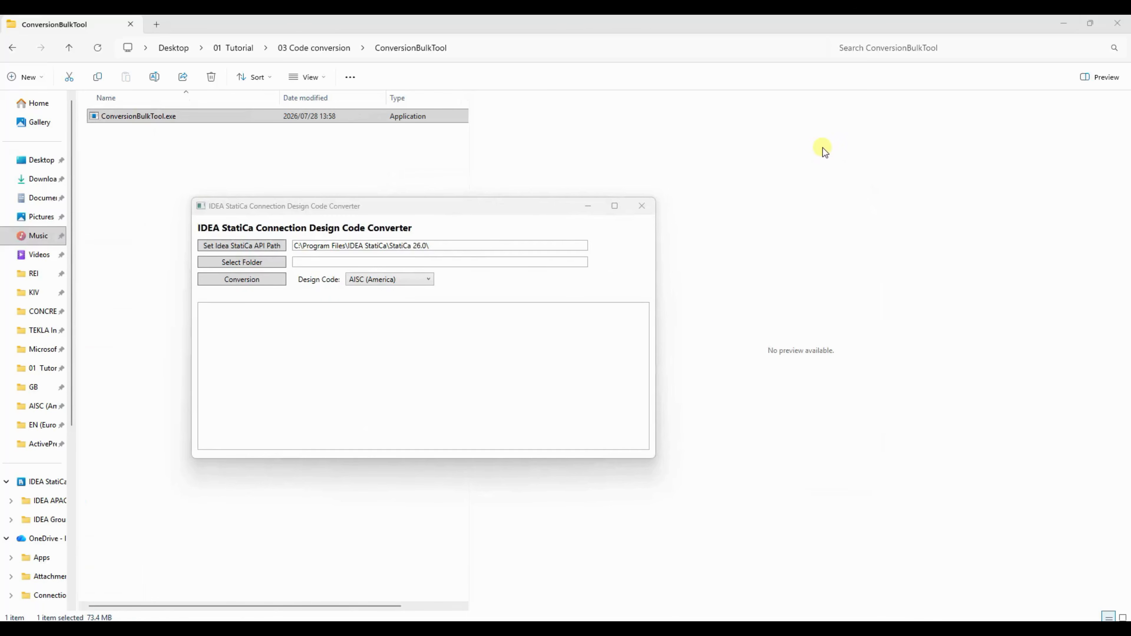
drag(412, 209, 407, 188)
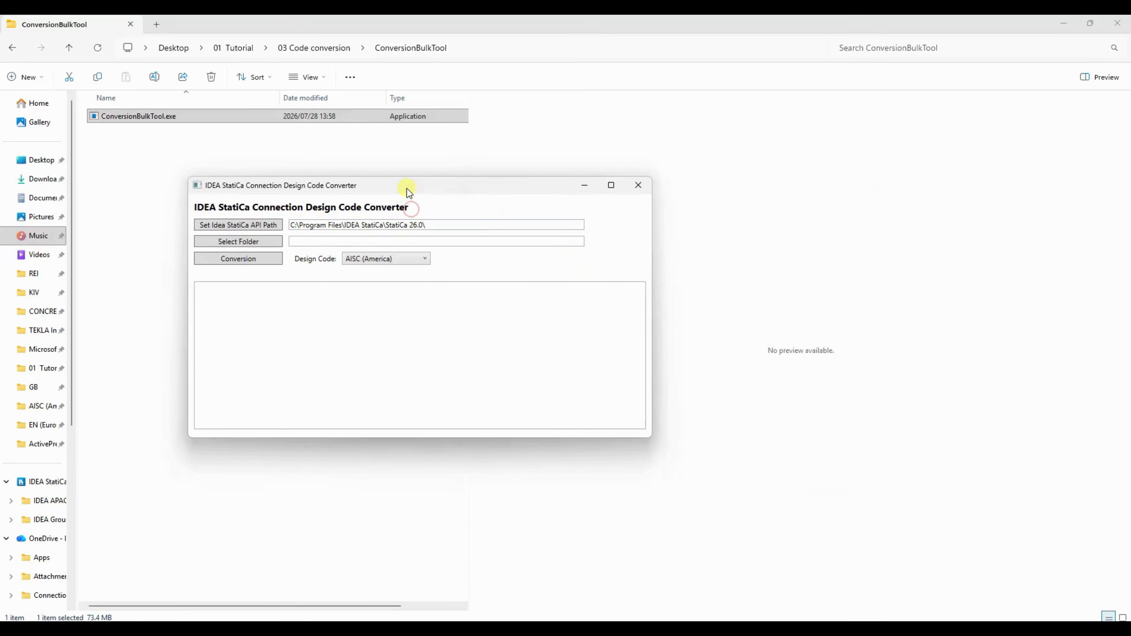
click(249, 241)
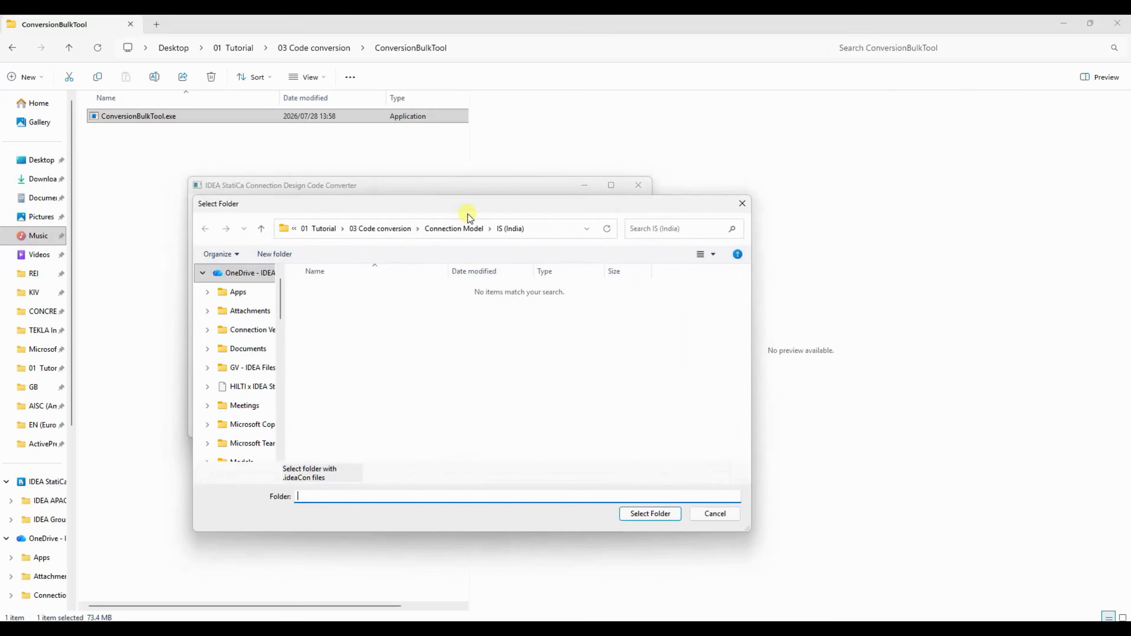
drag(478, 206, 453, 159)
click(426, 183)
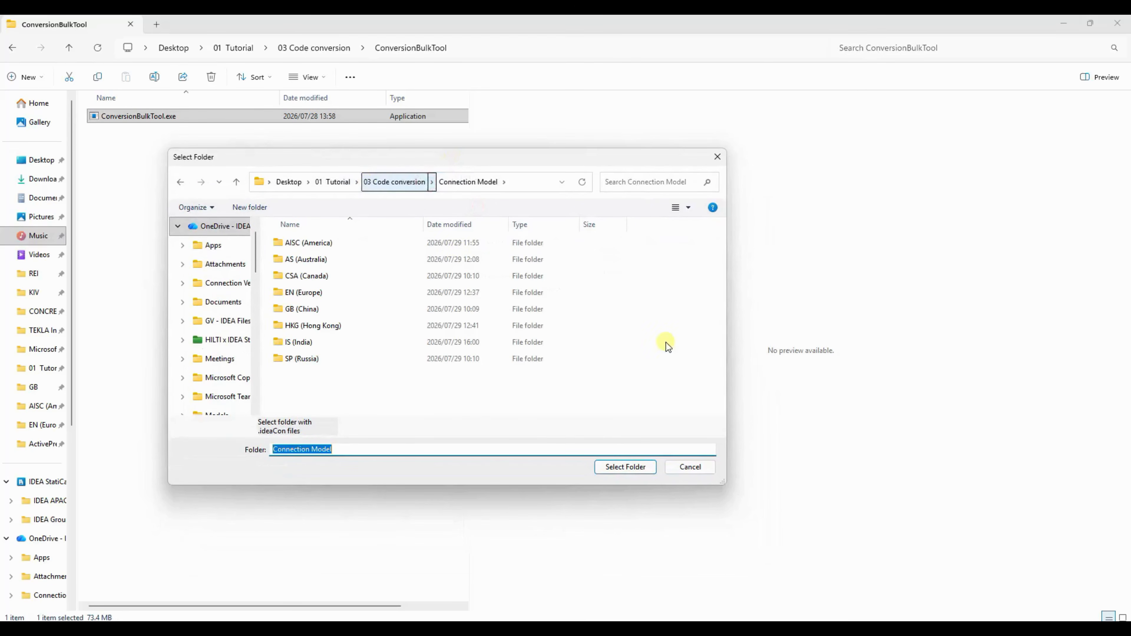
click(298, 347)
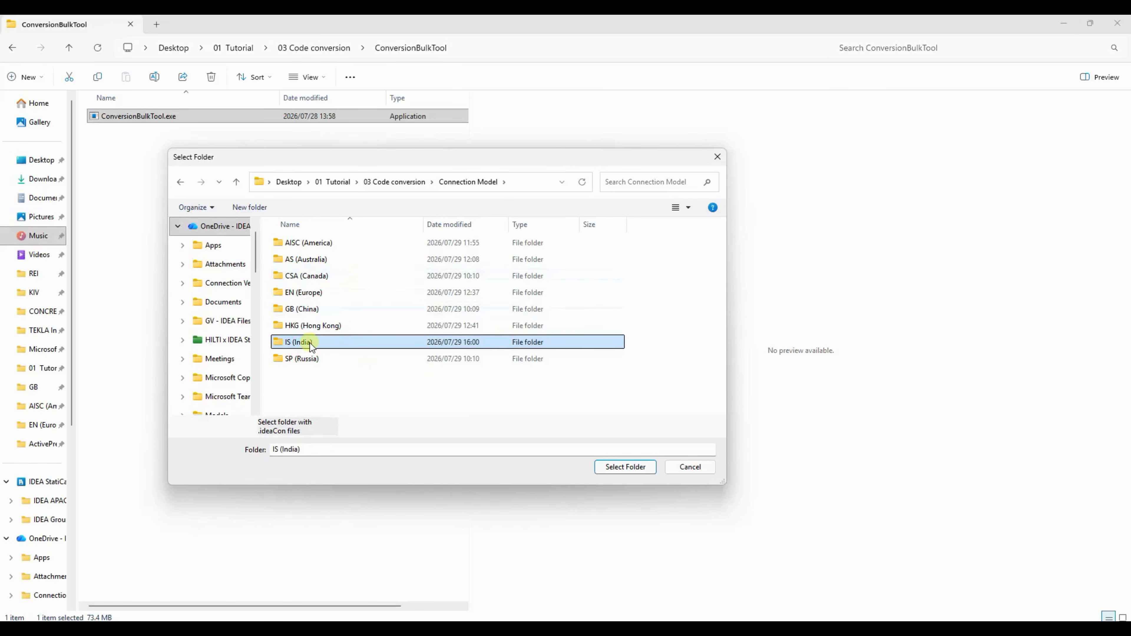
click(620, 467)
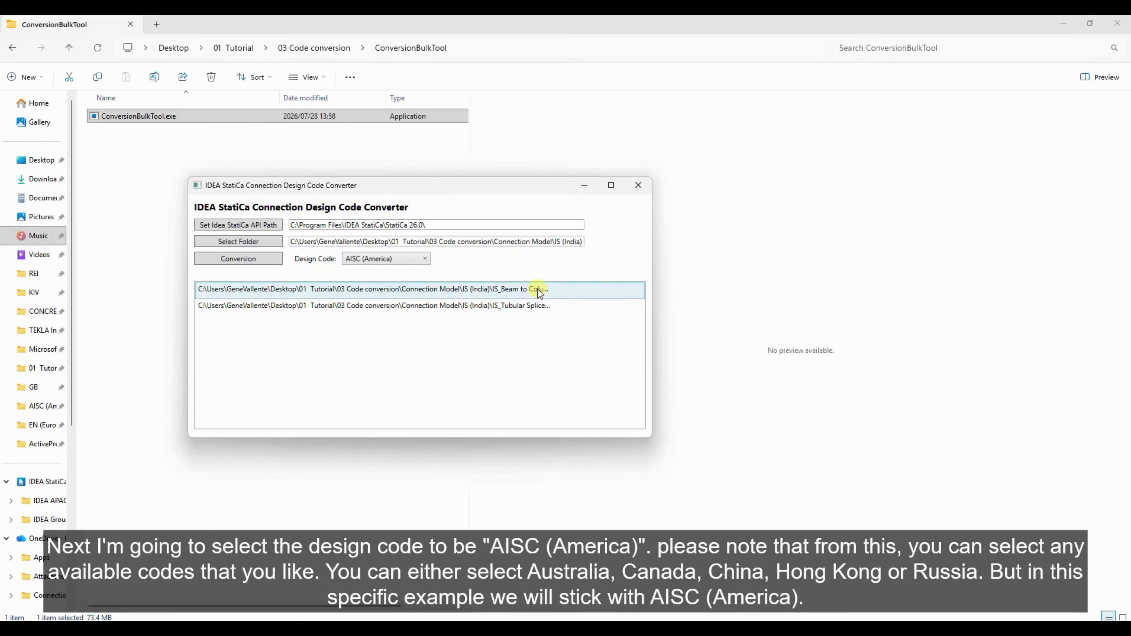
- Browse the available design codes and select AISC (America) as the target design code
click(387, 259)
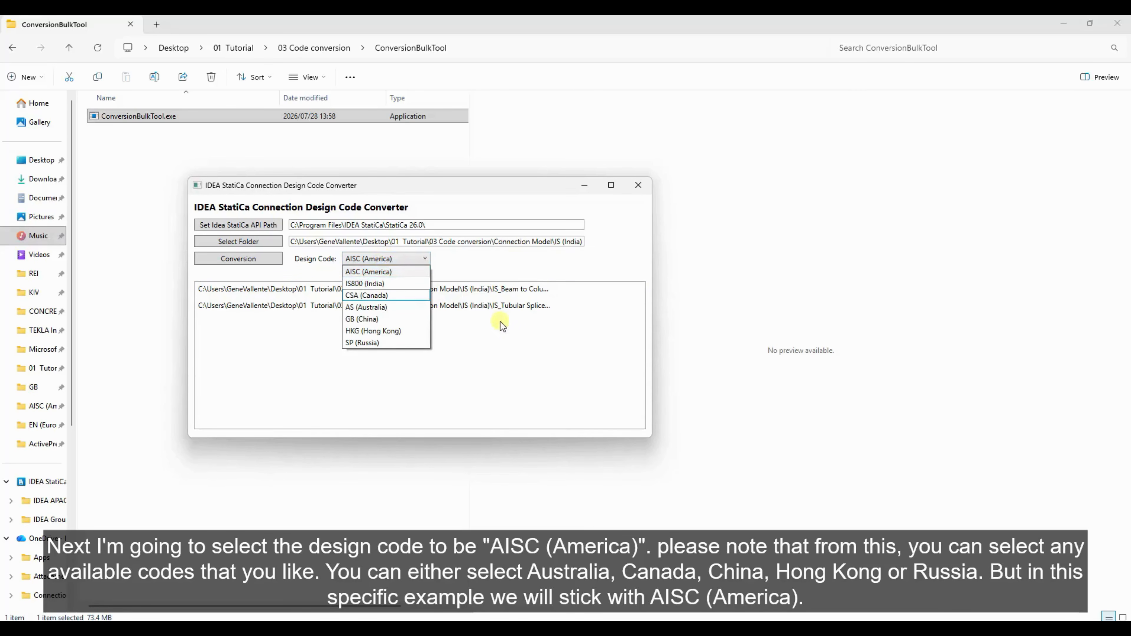
click(510, 259)
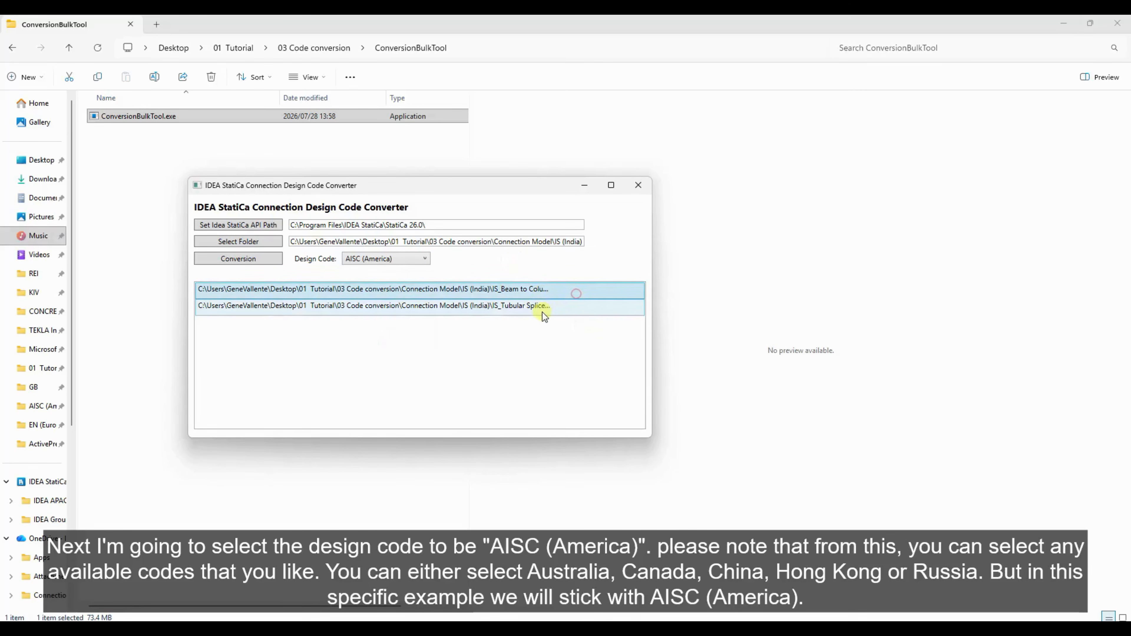
click(581, 292)
click(419, 258)
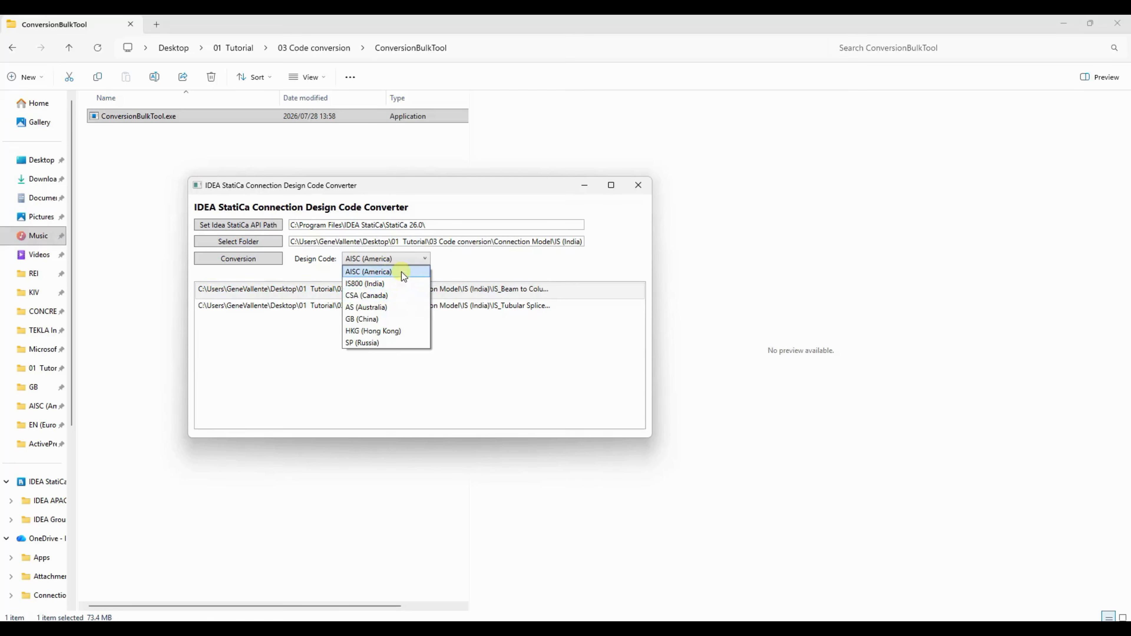
click(390, 343)
click(392, 258)
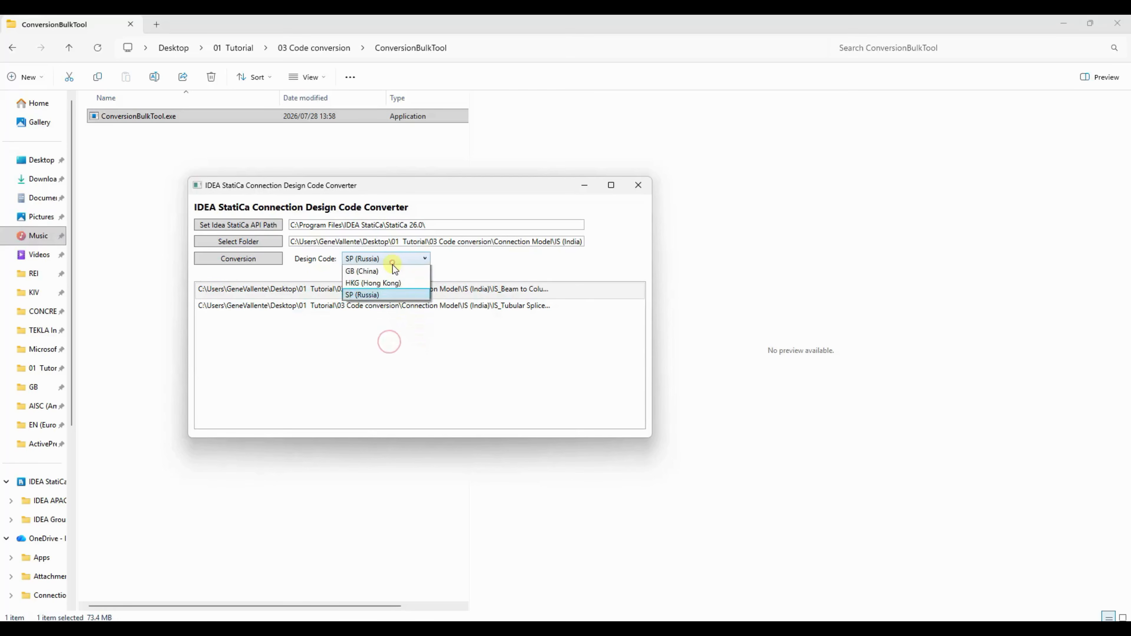
click(387, 330)
click(394, 260)
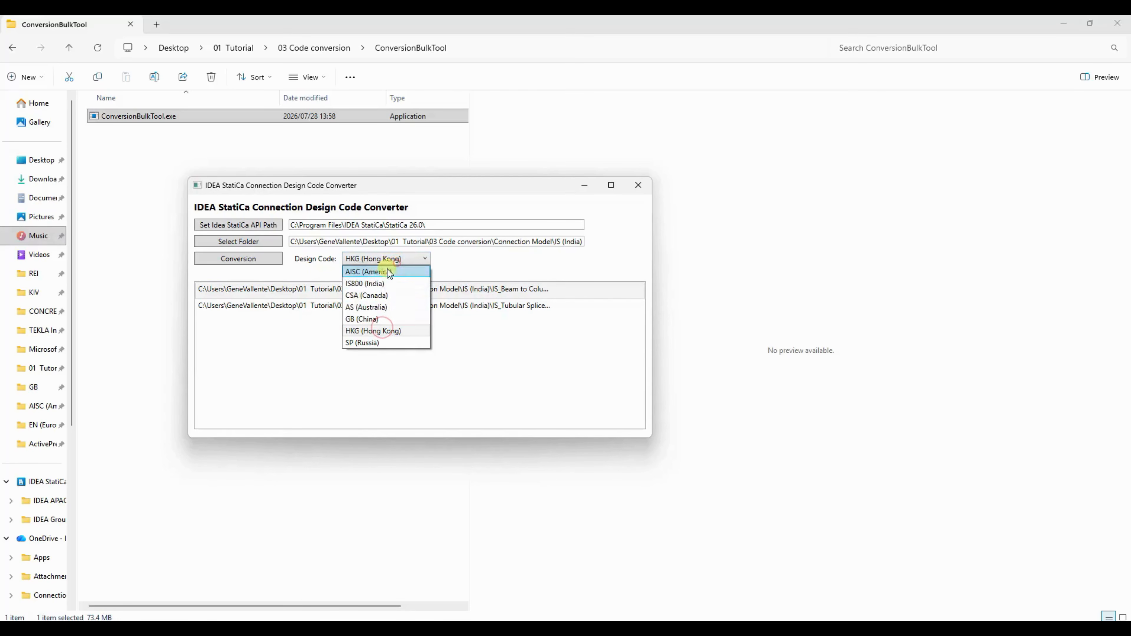
click(375, 319)
click(401, 258)
click(375, 307)
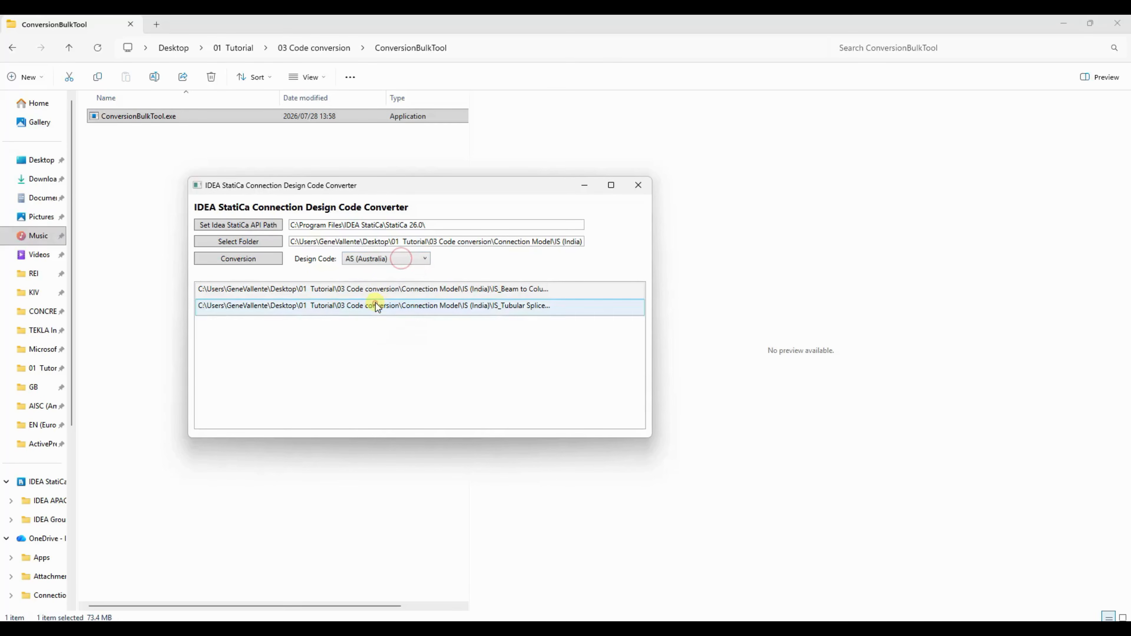
click(392, 258)
click(362, 284)
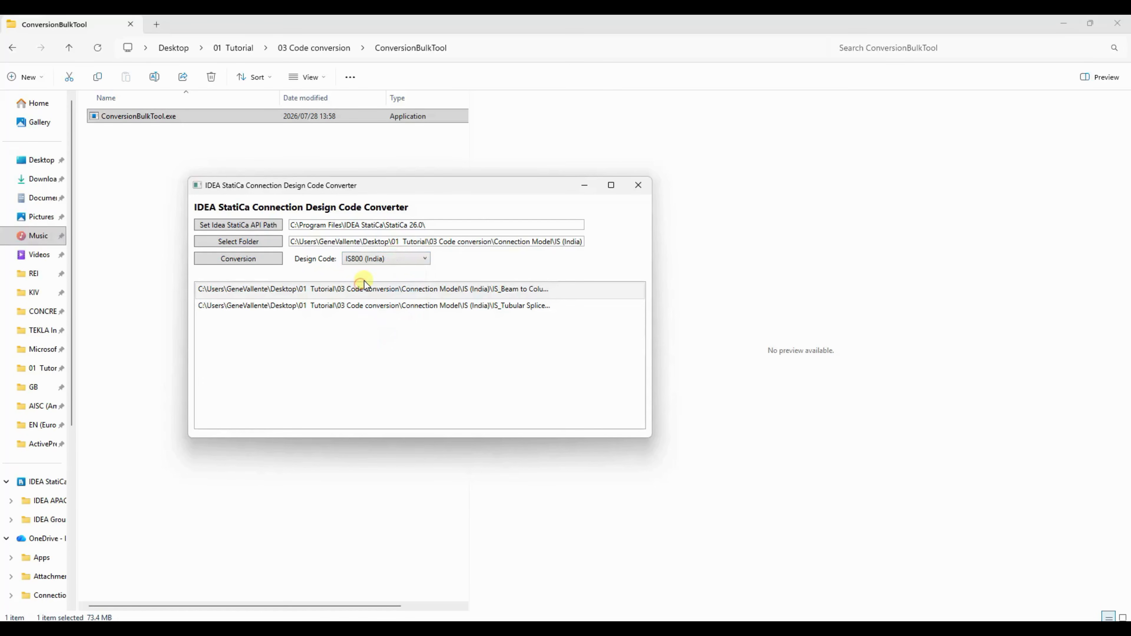
click(398, 257)
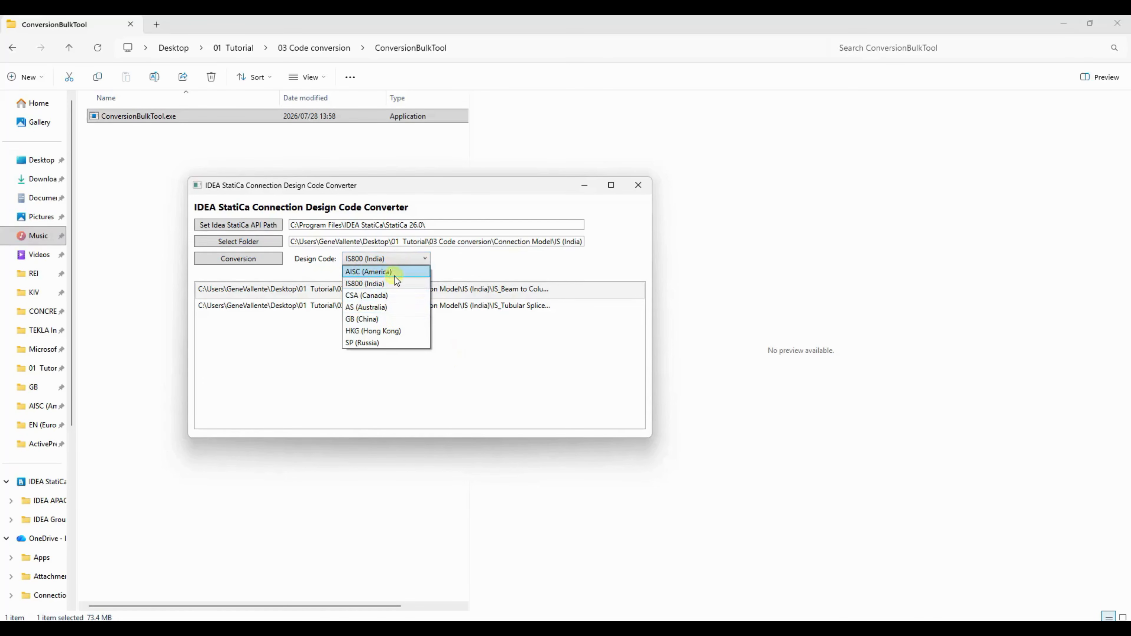
click(402, 273)
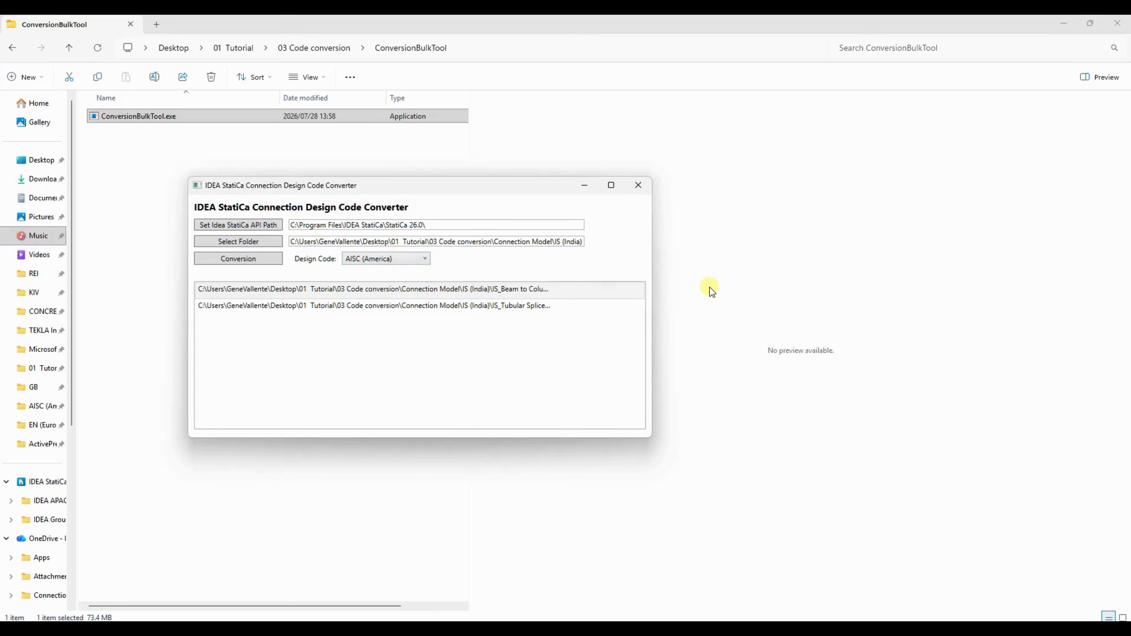
- Run the conversion on the listed IS (India) connection files
click(255, 259)
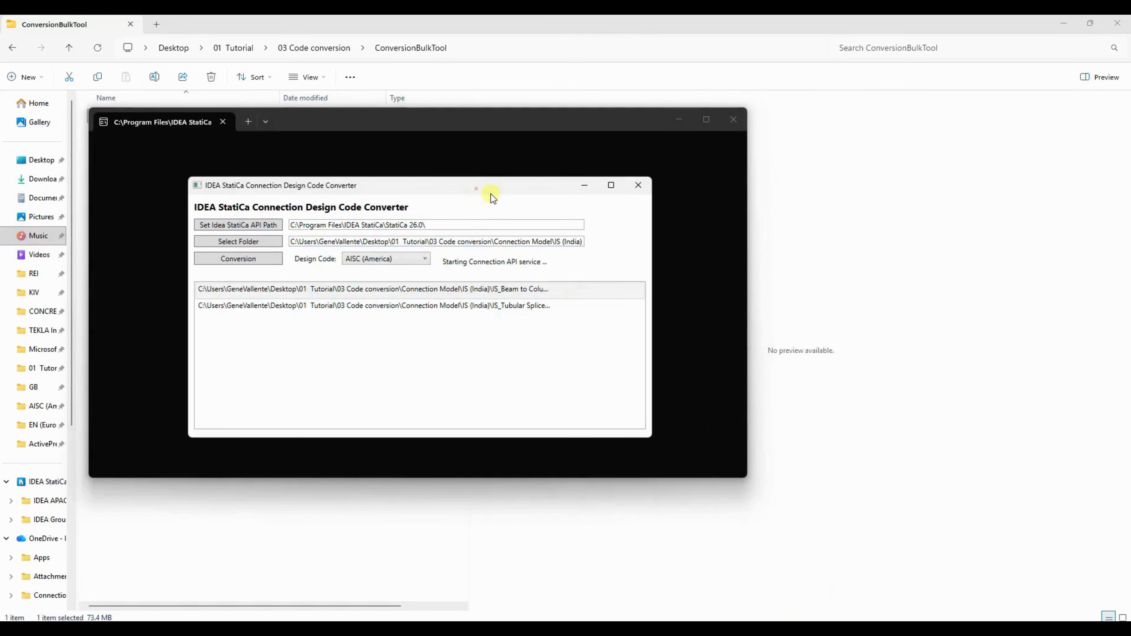
drag(491, 193, 868, 215)
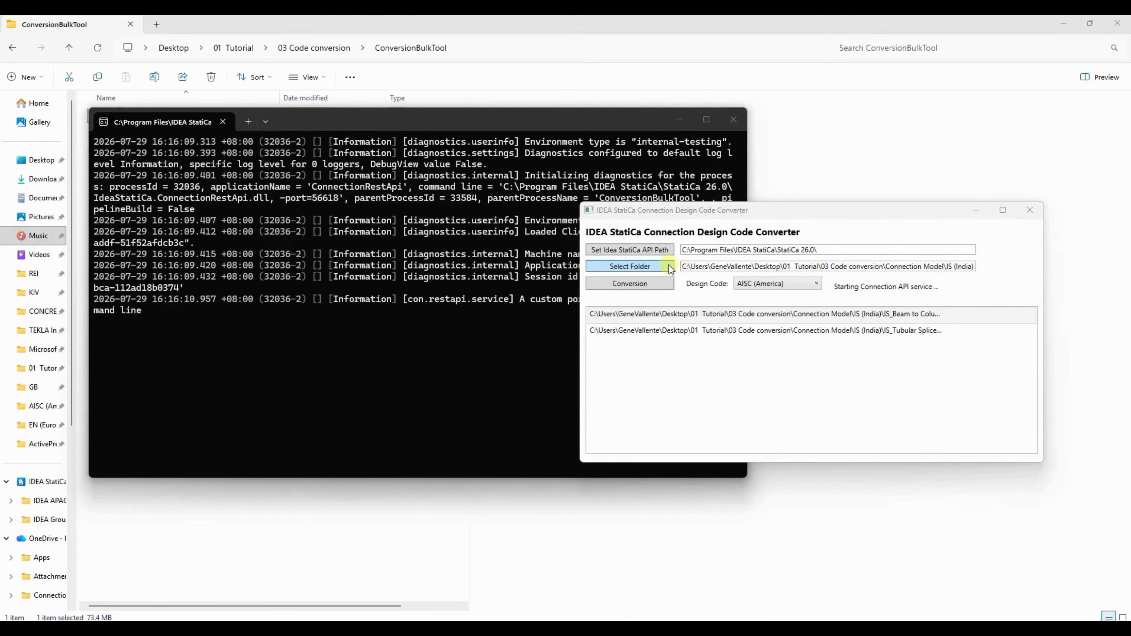
drag(786, 206, 664, 280)
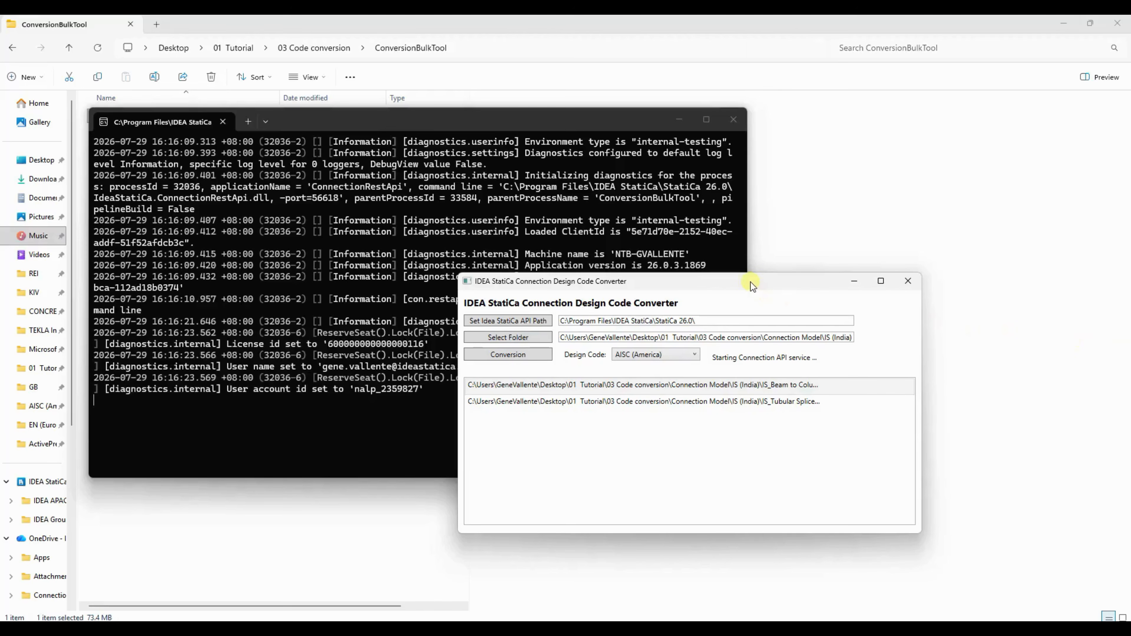
- Review the steel, weld, bolt, bolt grade, concrete and cross-section mappings in the custom conversion settings
drag(750, 282, 918, 279)
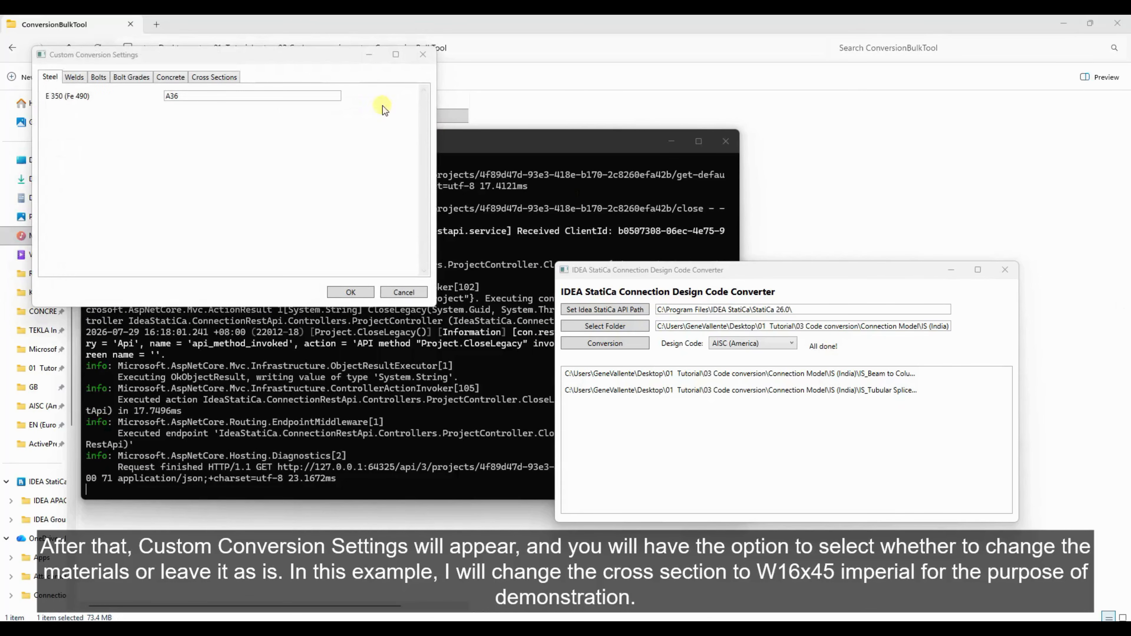
drag(316, 55, 409, 224)
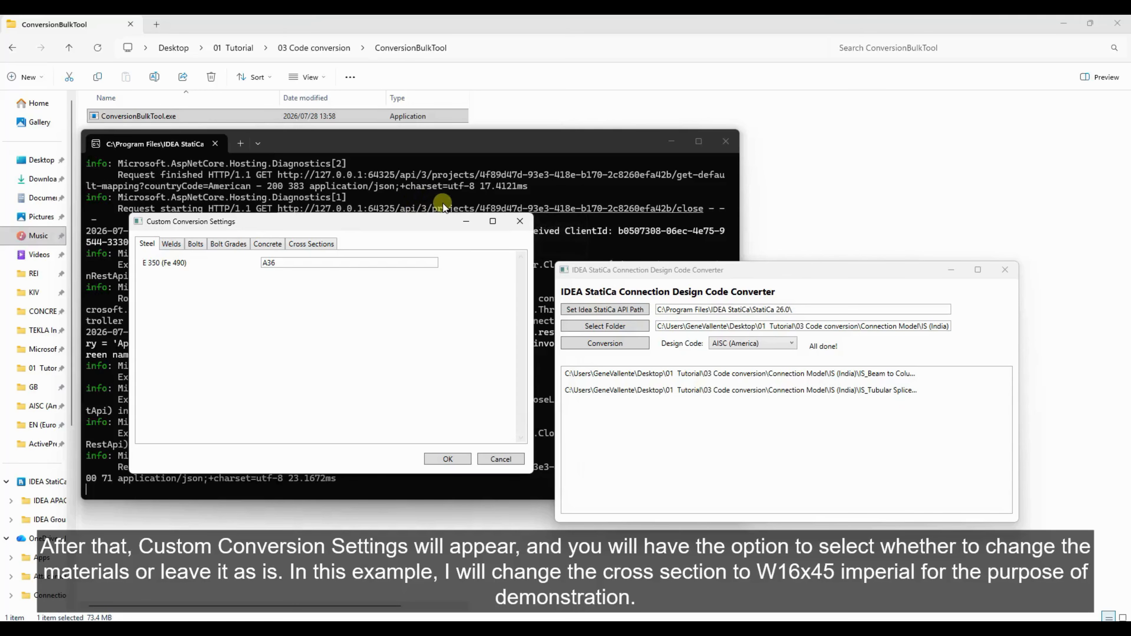
click(170, 246)
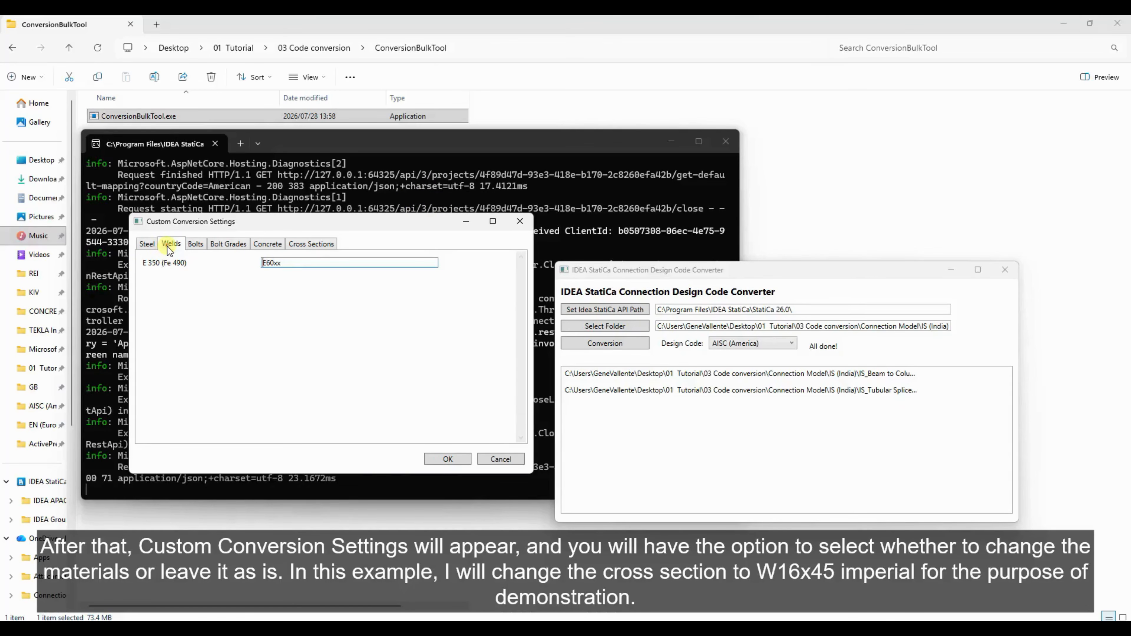
click(196, 246)
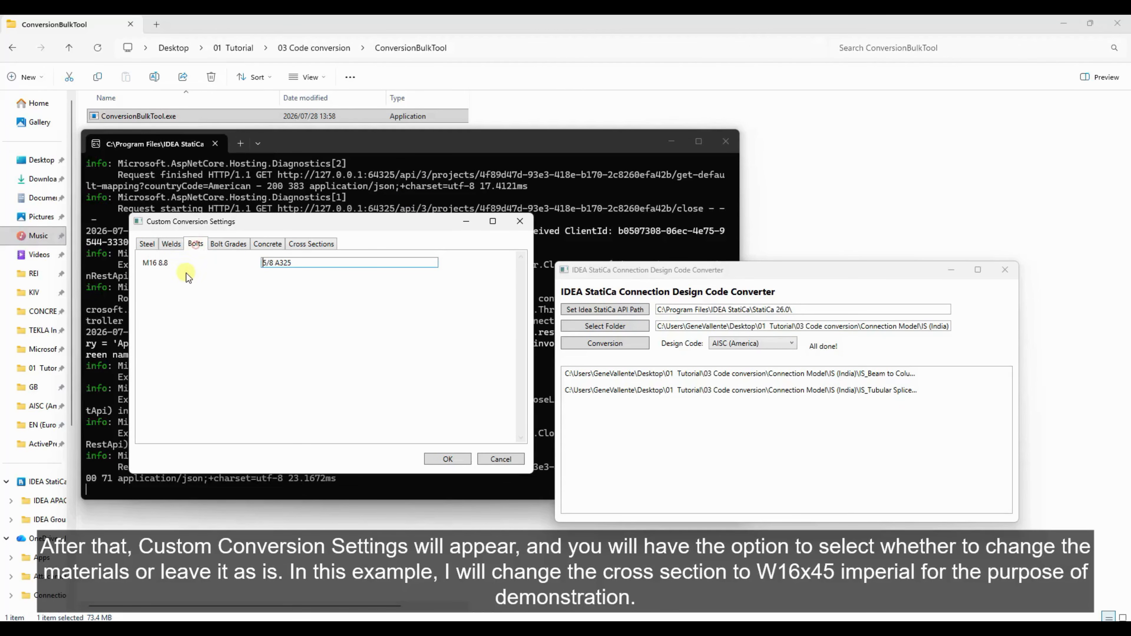
click(219, 246)
click(271, 245)
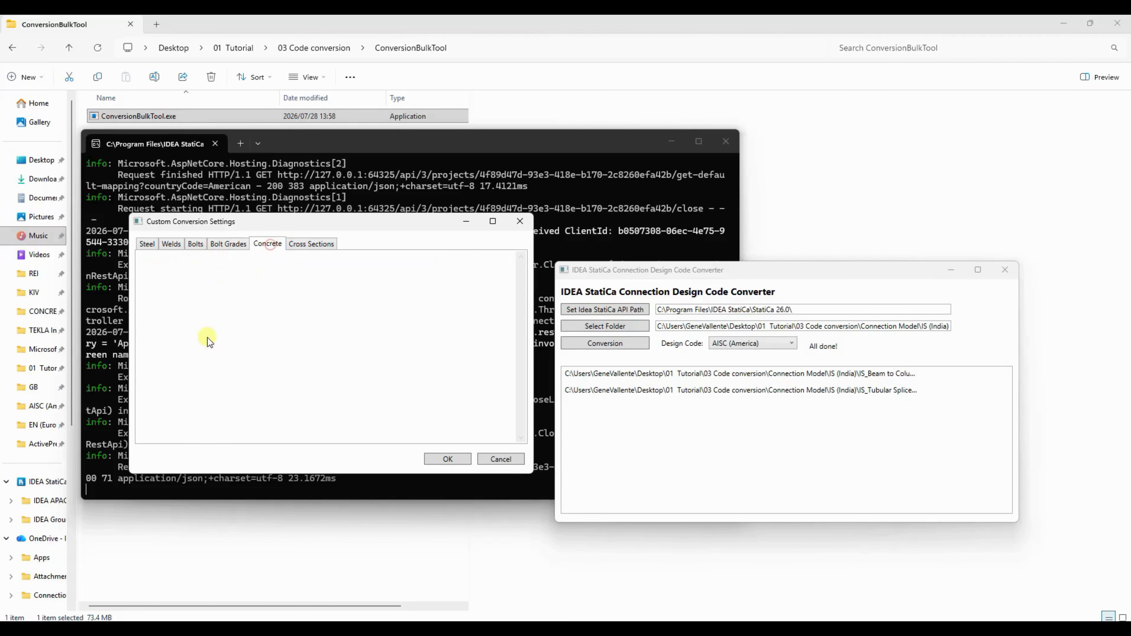
click(314, 245)
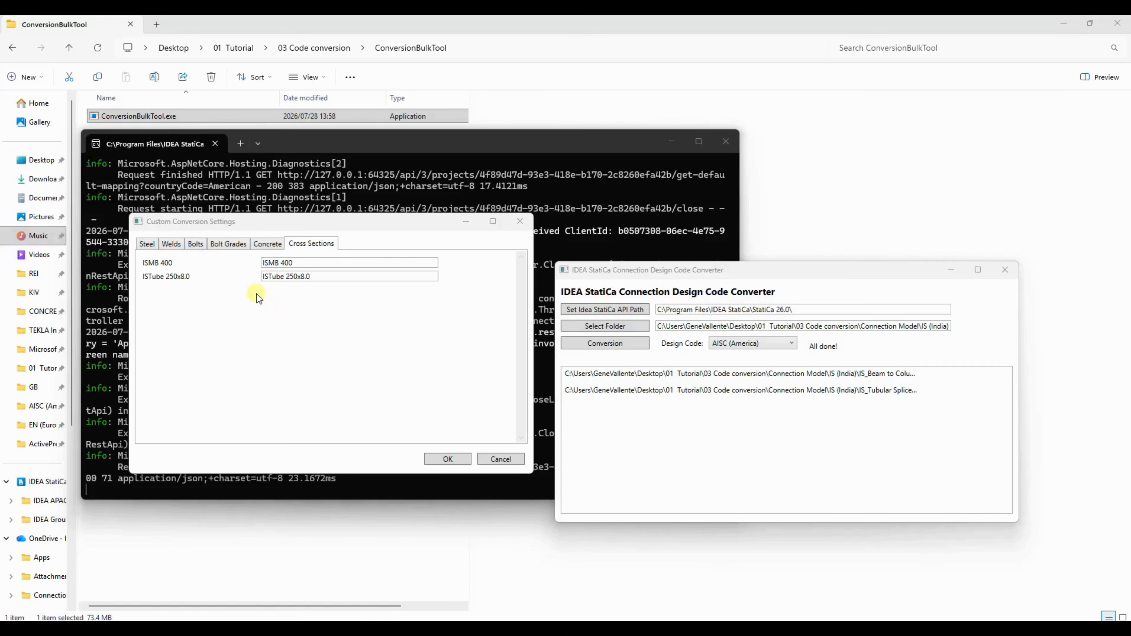
- Map the ISMB 400 cross section to W(Imp)16X45 and confirm the custom conversion settings
click(311, 241)
triple_click(333, 263)
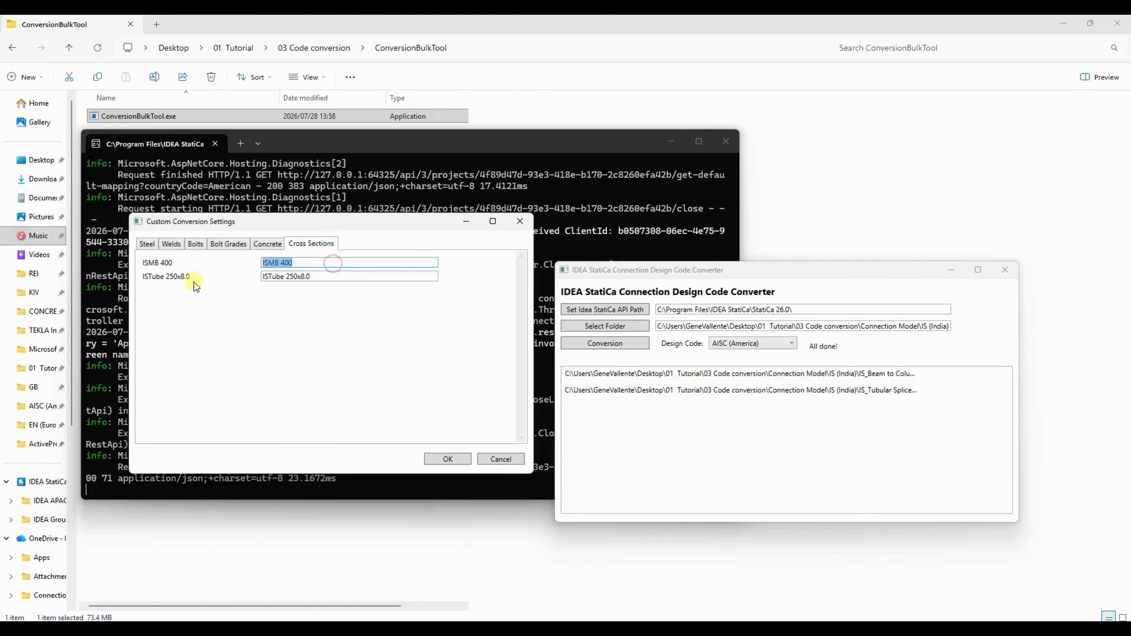
key(BackSpace)
text(W(Imp)16X45)
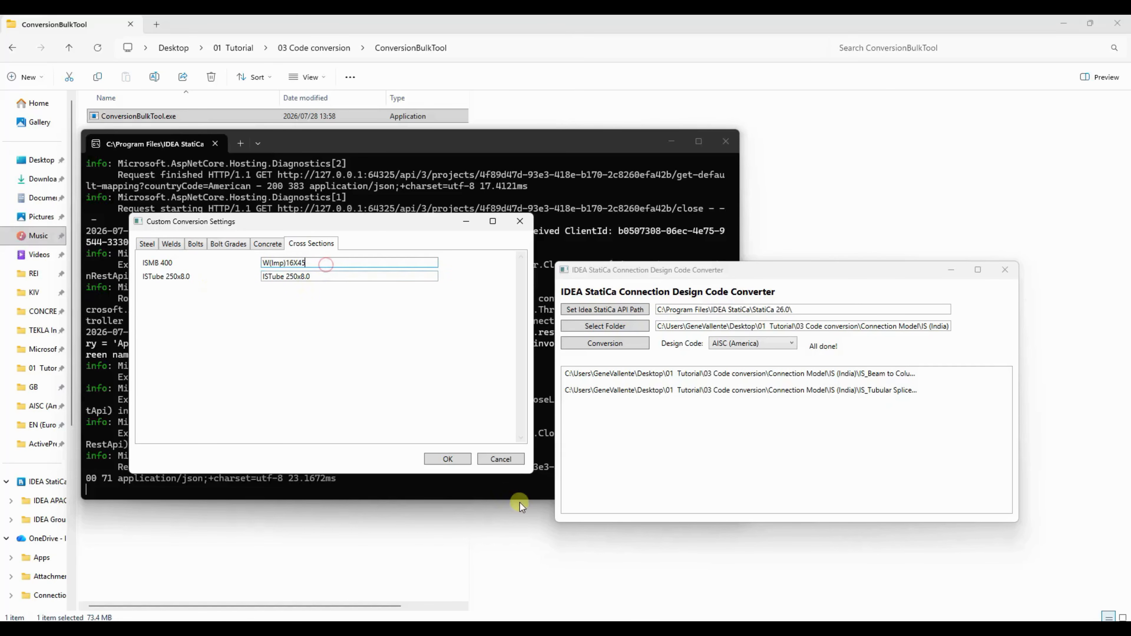
click(448, 459)
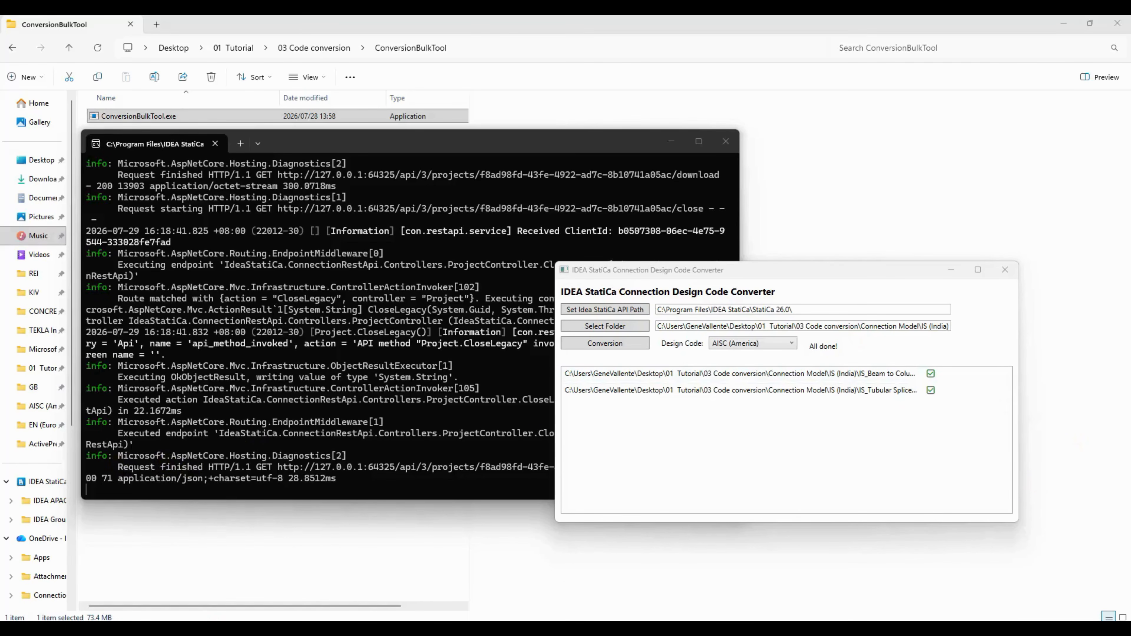
- Open the Converted folder inside the IS (India) folder under Connection Model
click(543, 28)
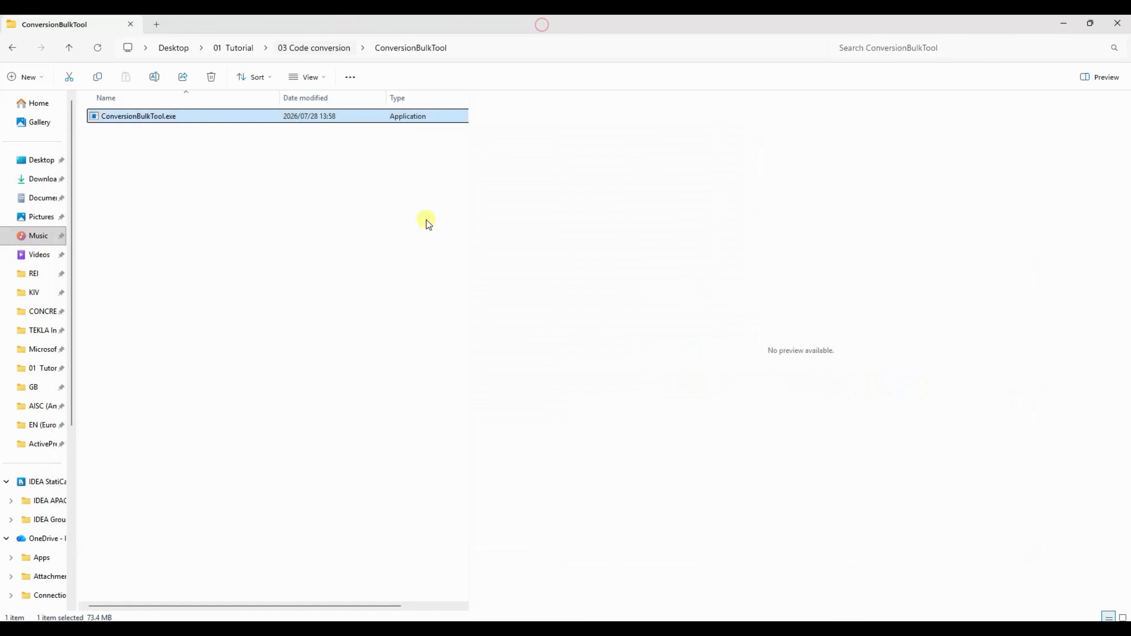
click(333, 47)
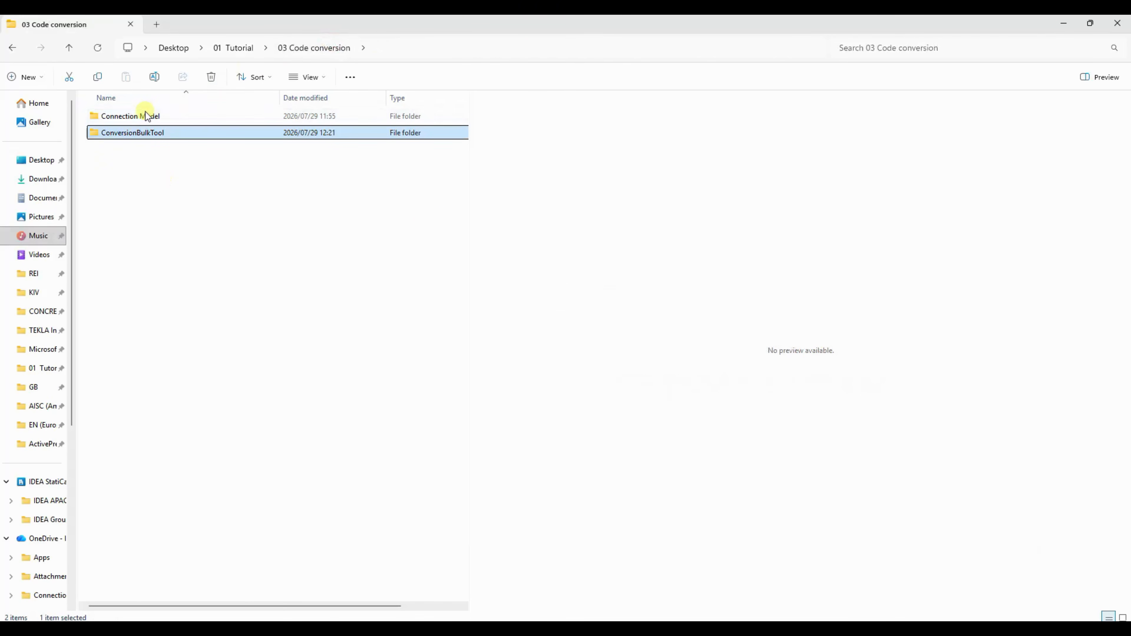
double_click(147, 115)
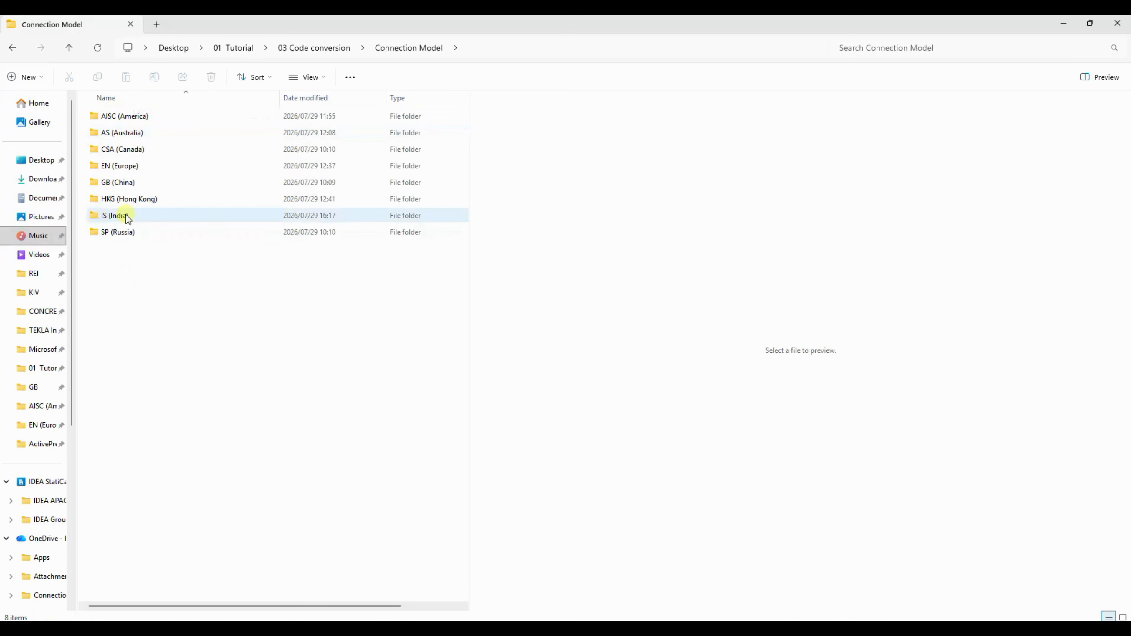
double_click(127, 215)
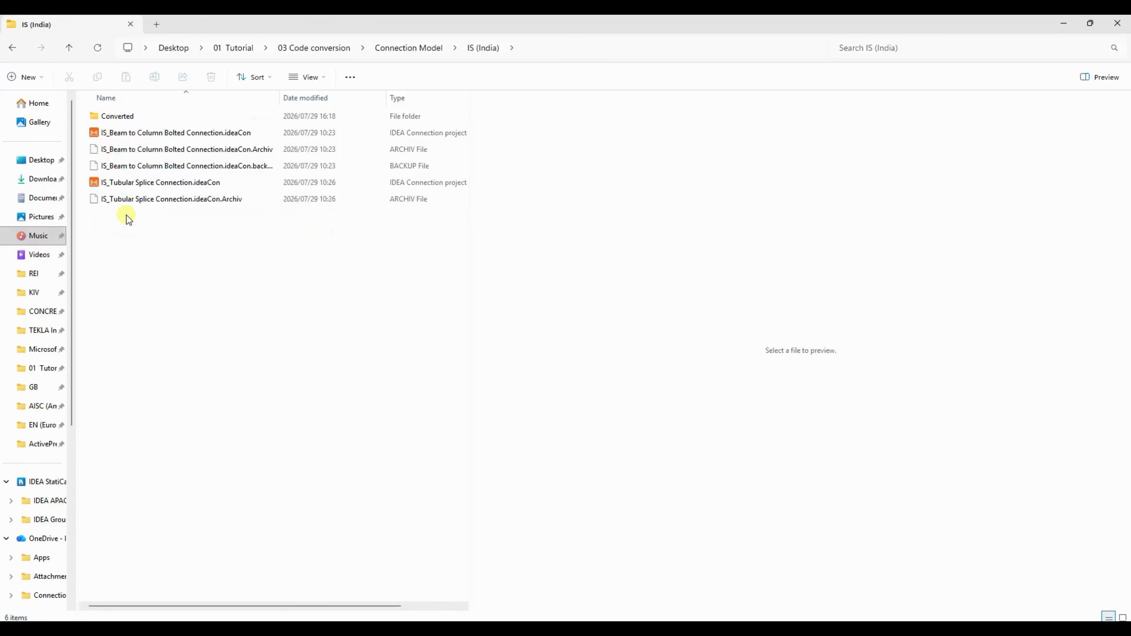
click(121, 117)
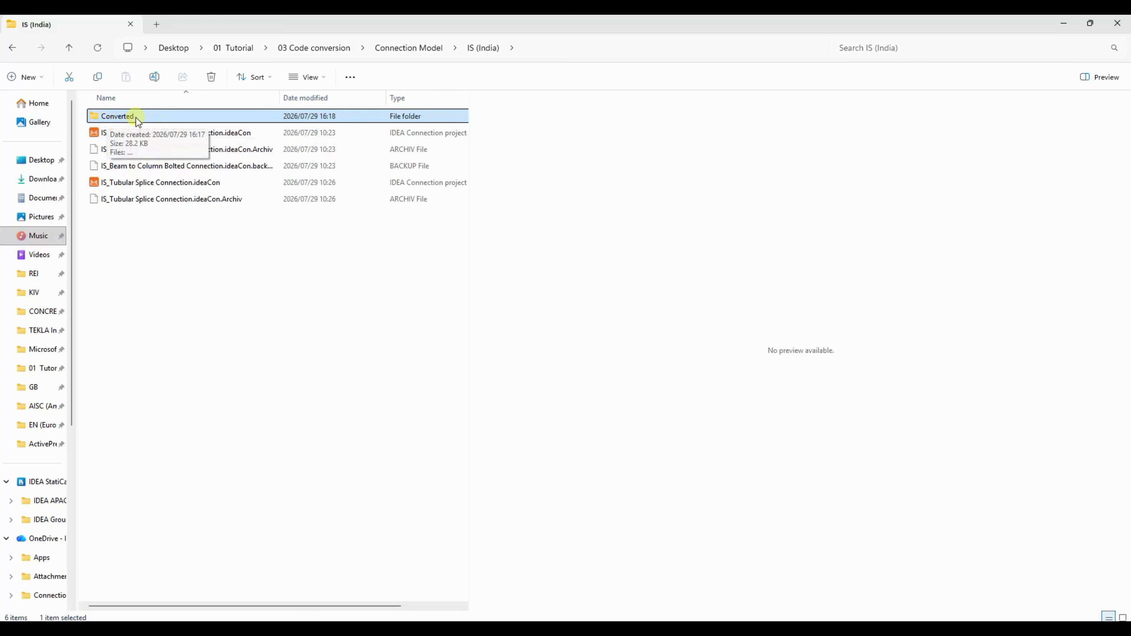
click(145, 116)
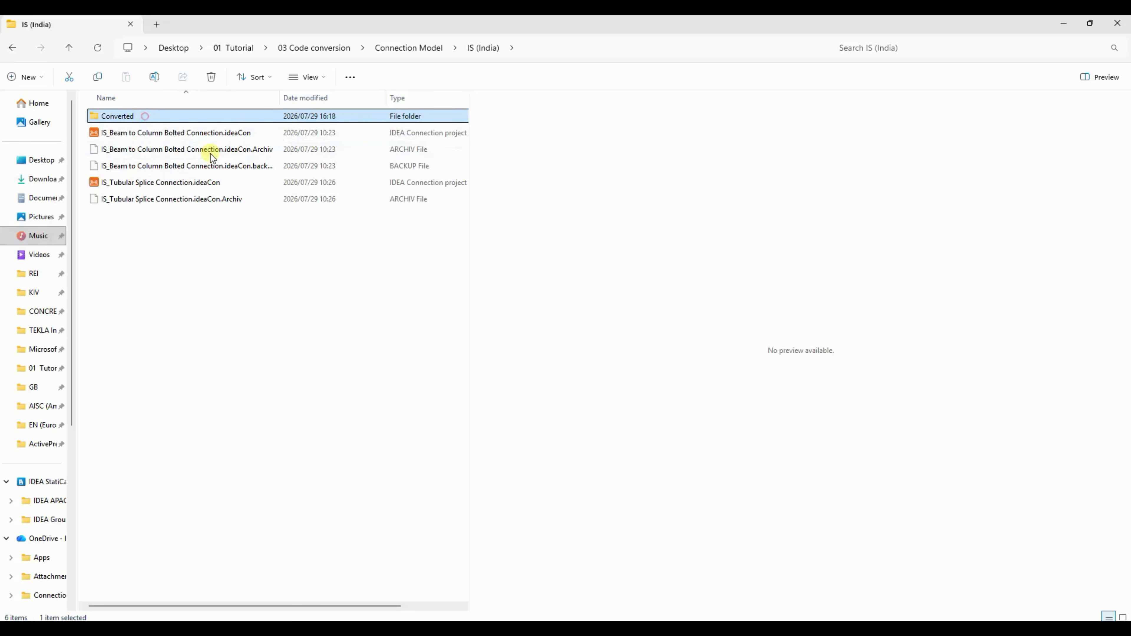
click(192, 120)
double_click(152, 118)
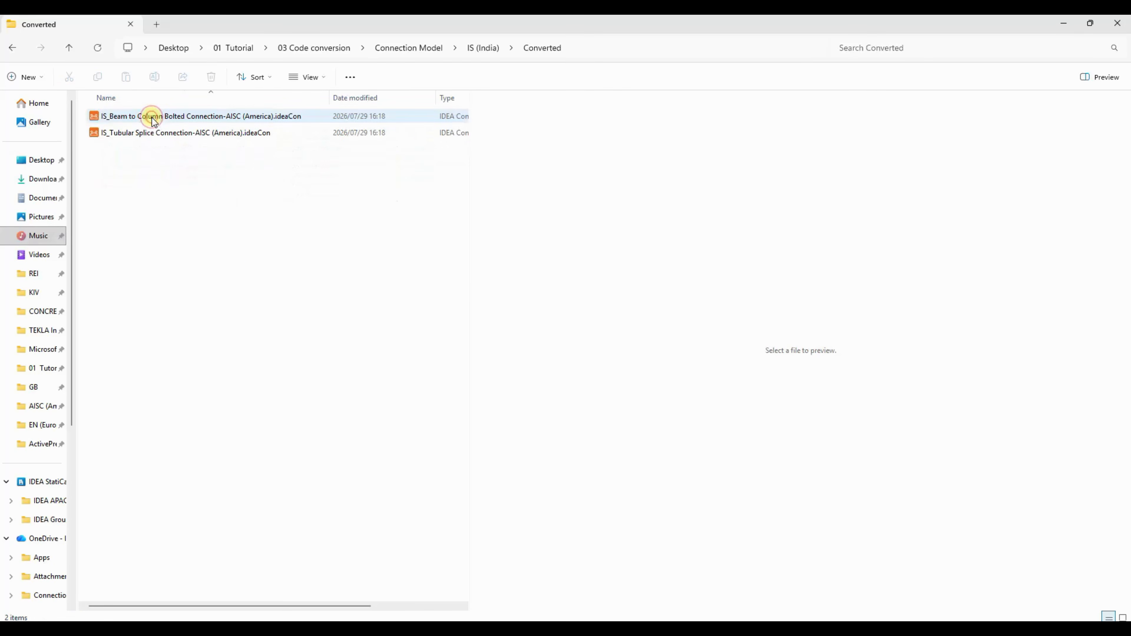
- Open IS_Beam to Column Bolted Connection-AISC (America).ideaCon in IDEA StatiCa Connection
click(253, 115)
click(214, 133)
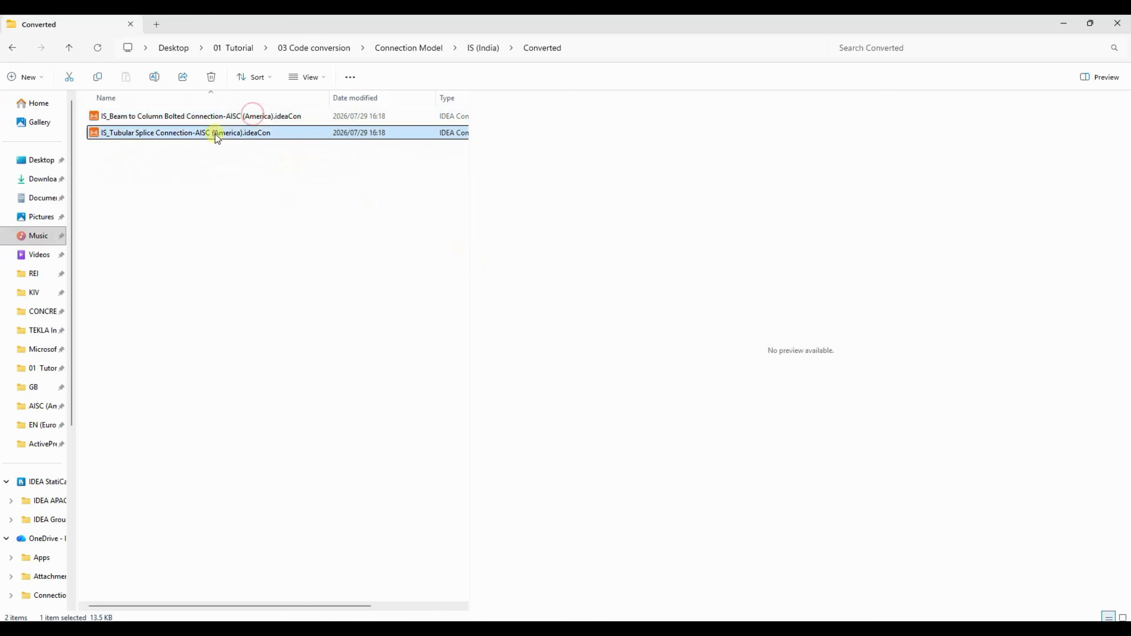
click(236, 118)
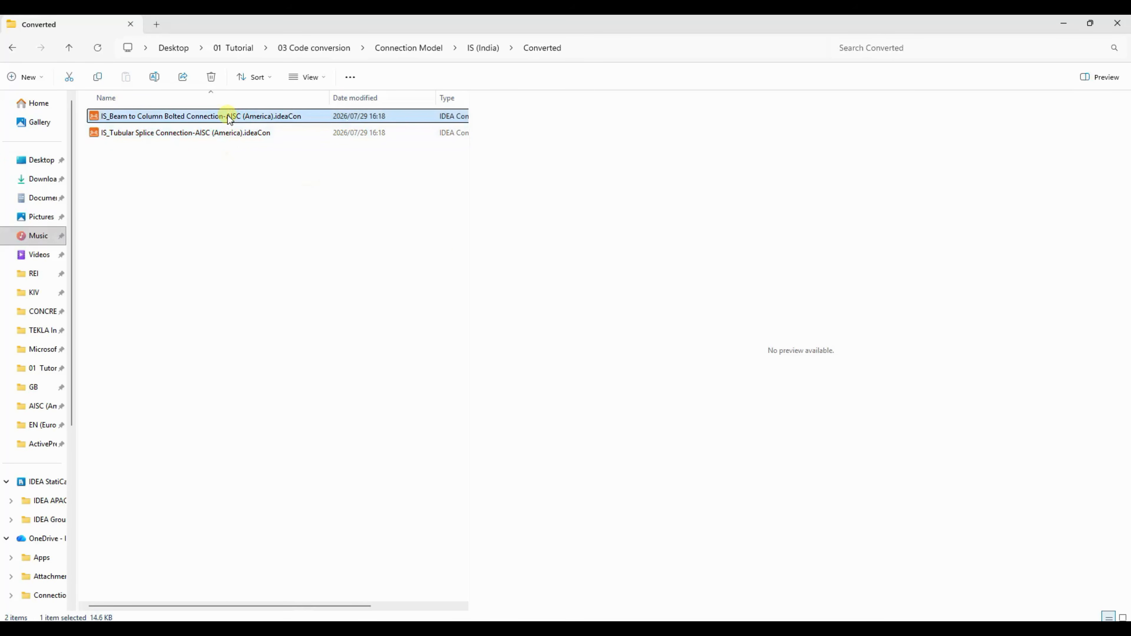
right_click(228, 117)
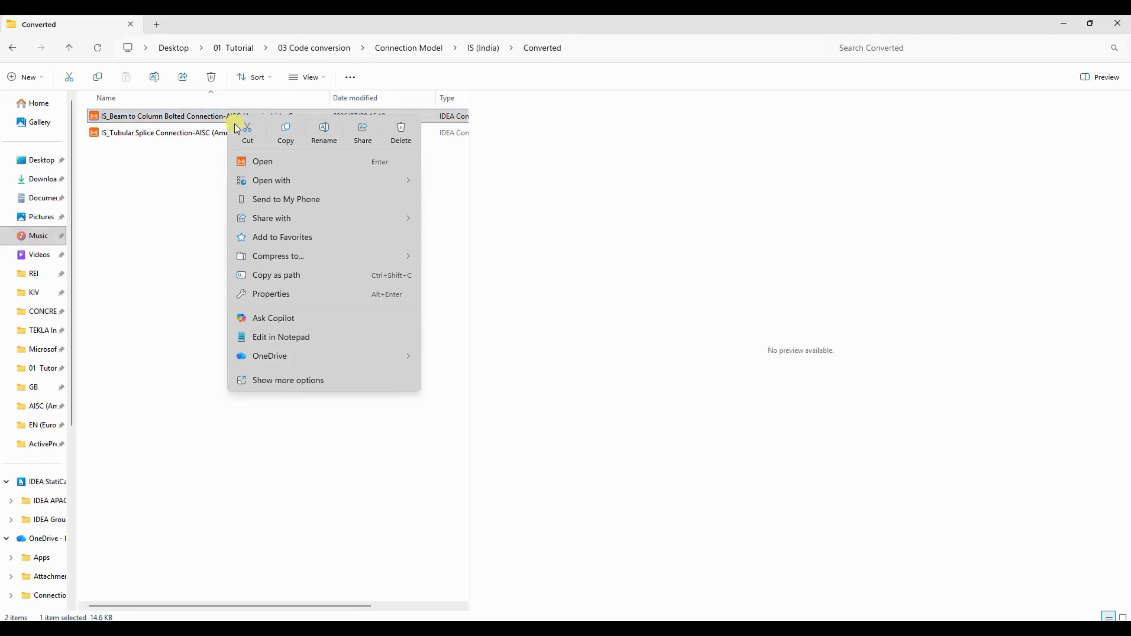
click(276, 162)
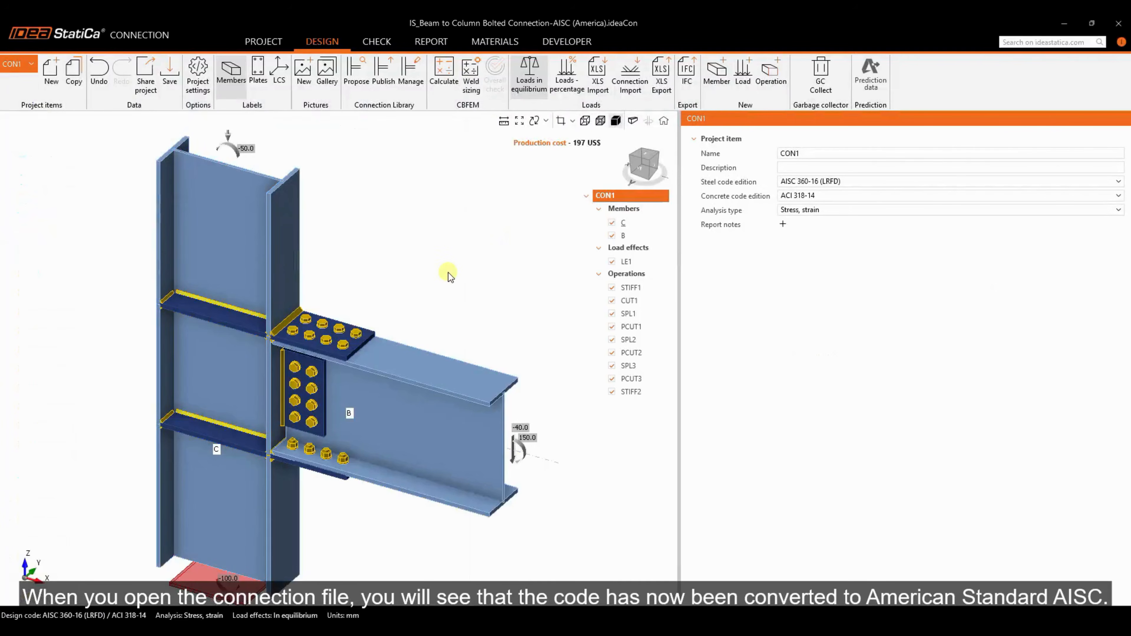
- Inspect the converted connection model and its steel and concrete code edition options
scroll(431, 220, up, 2)
scroll(301, 224, down, 4)
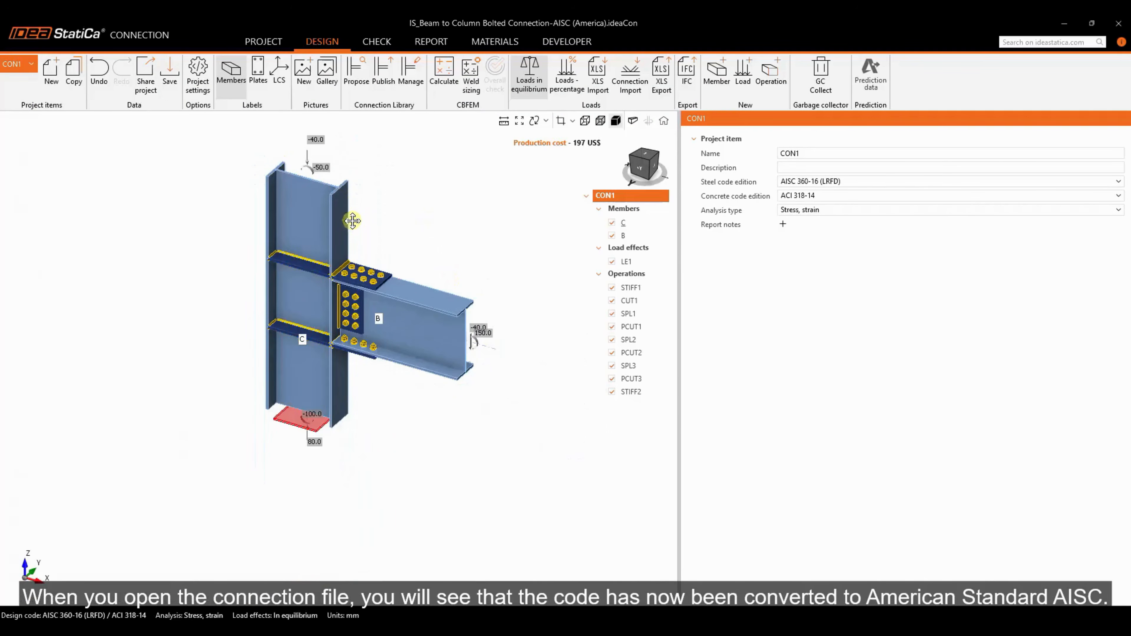
middle_drag(350, 220, 347, 238)
scroll(419, 247, up, 2)
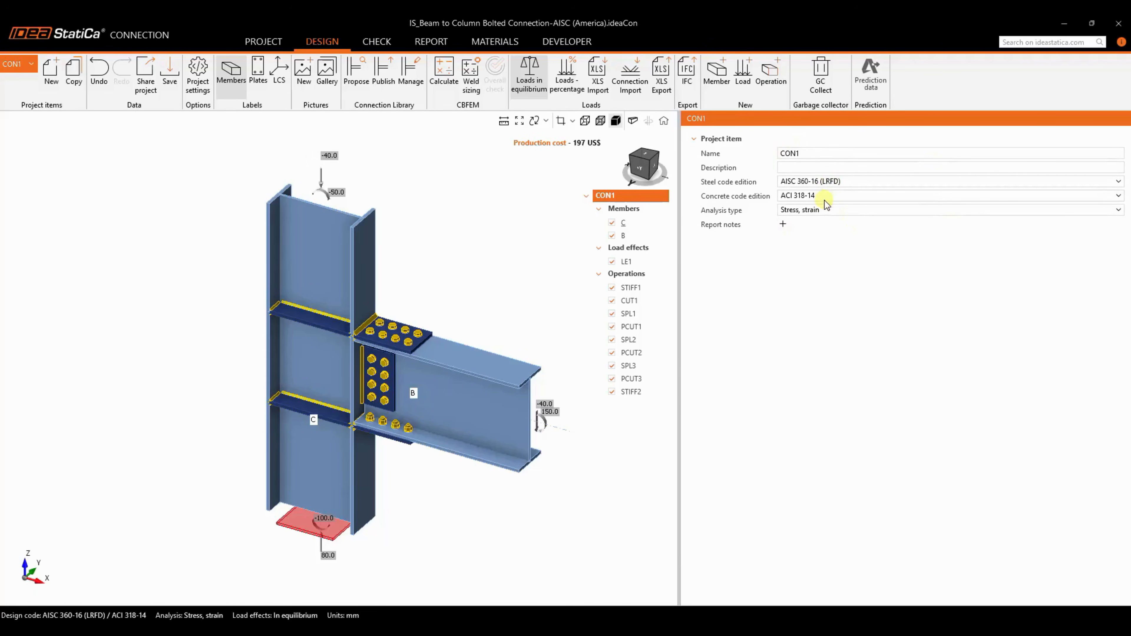
click(827, 181)
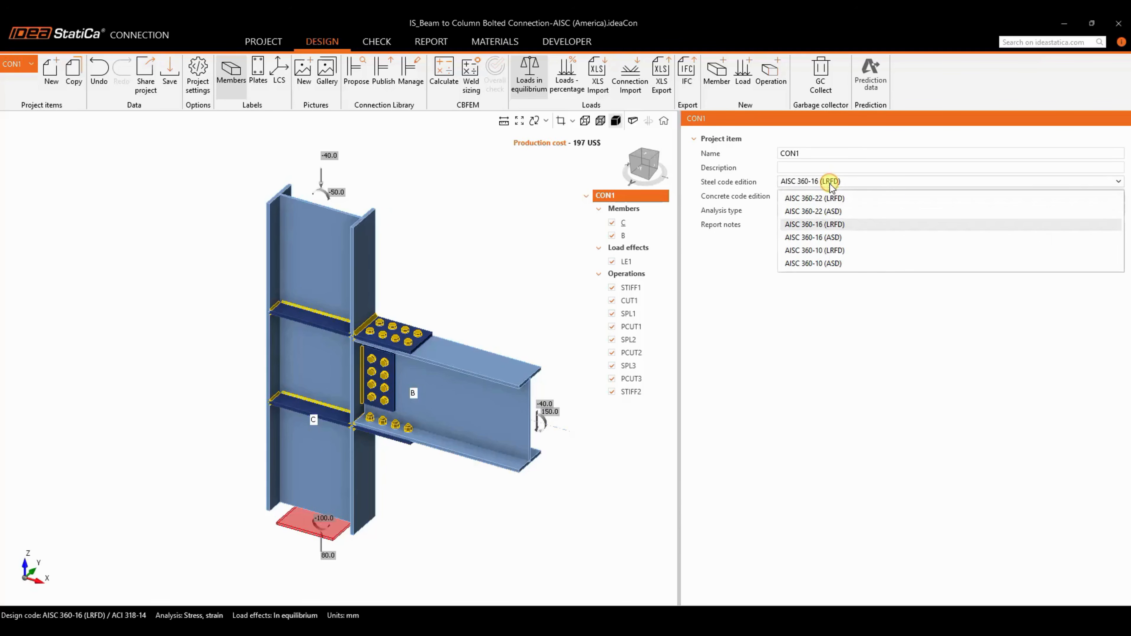
click(822, 283)
click(817, 195)
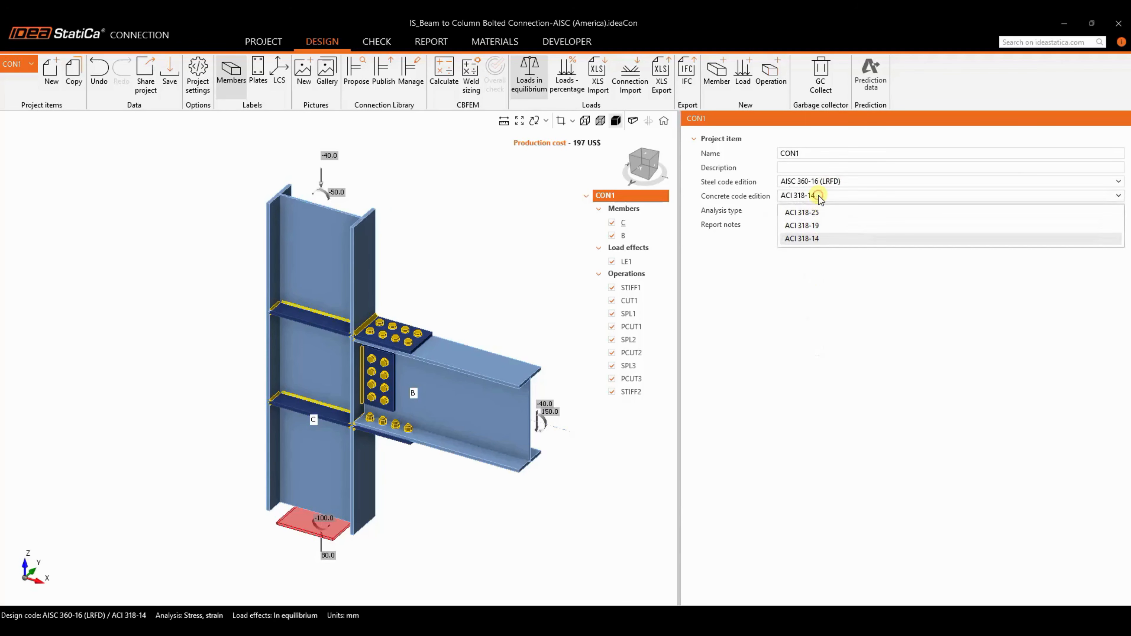
click(759, 283)
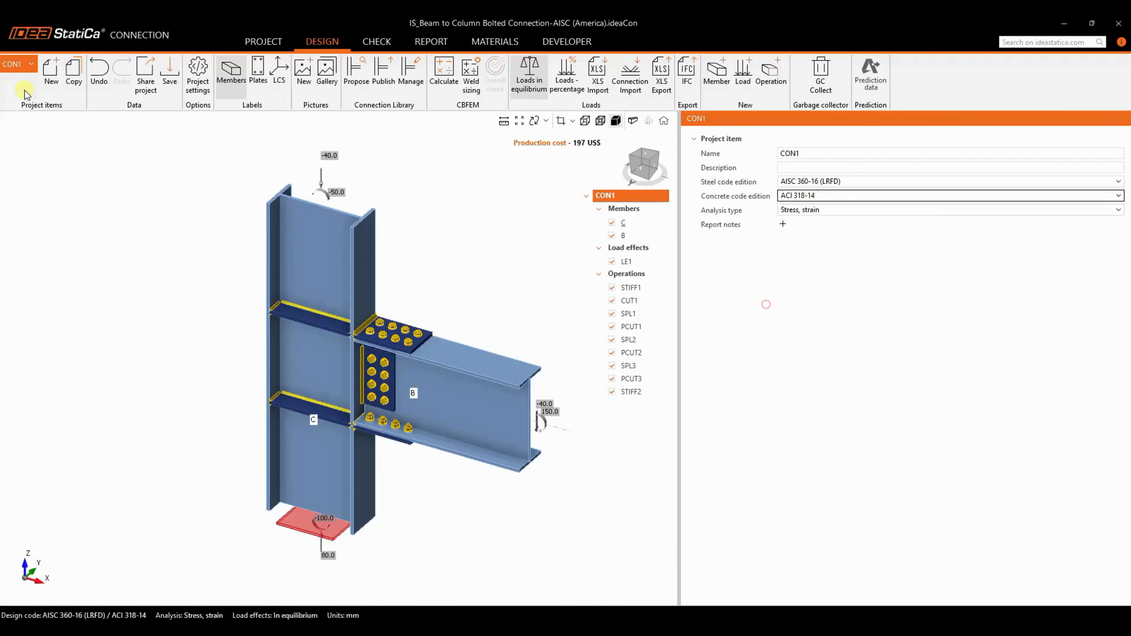
- Review the project information and design code of the converted connection, then return to the model view
click(268, 42)
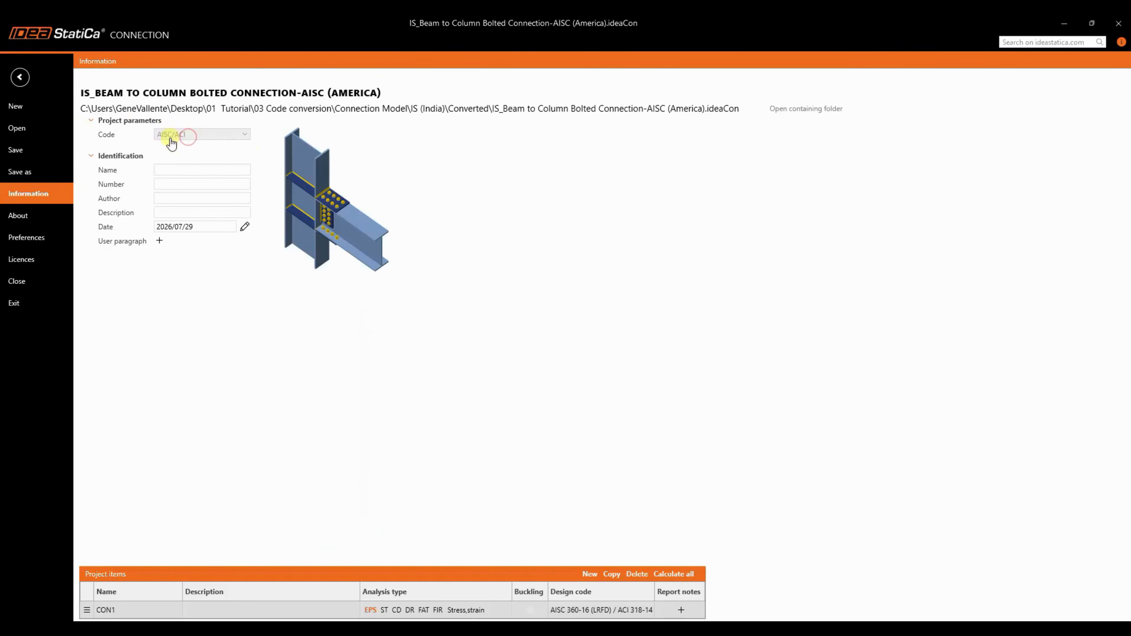
click(22, 78)
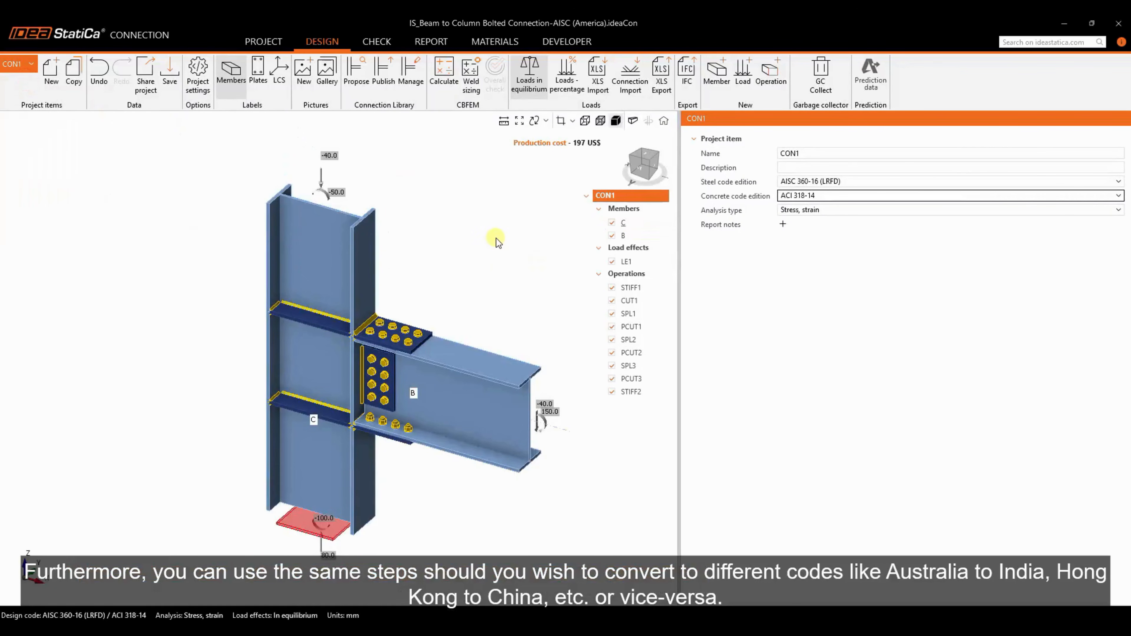
middle_drag(497, 242, 469, 249)
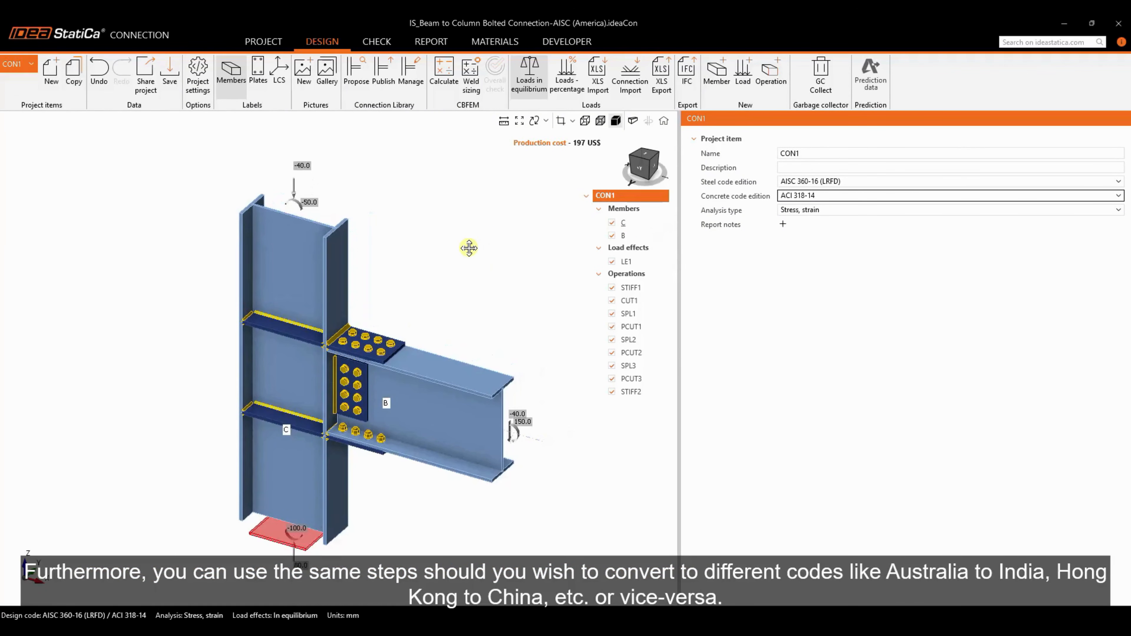